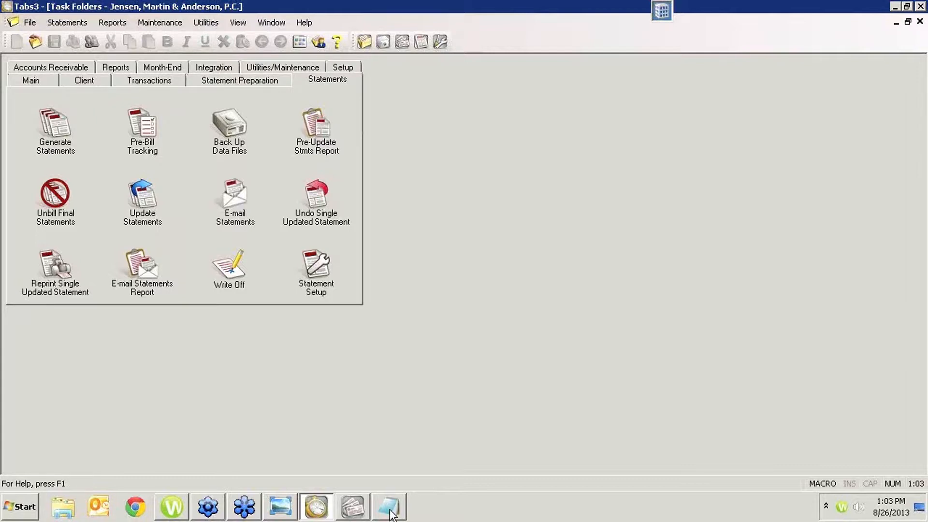
- View the GoToWebinar control panel image in Windows Photo Viewer and minimize it to return to Tabs3
{"action": "left_click", "coordinate": [282, 508]}
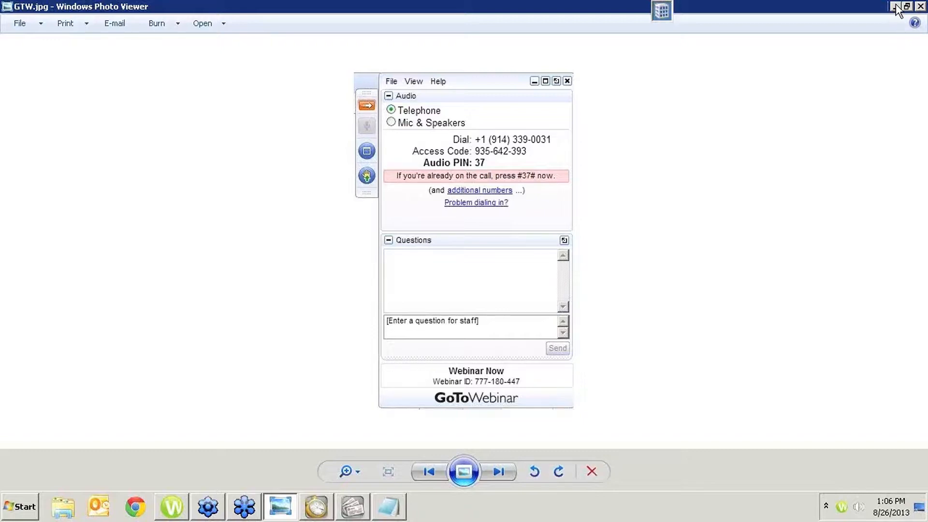
{"action": "left_click", "coordinate": [895, 6]}
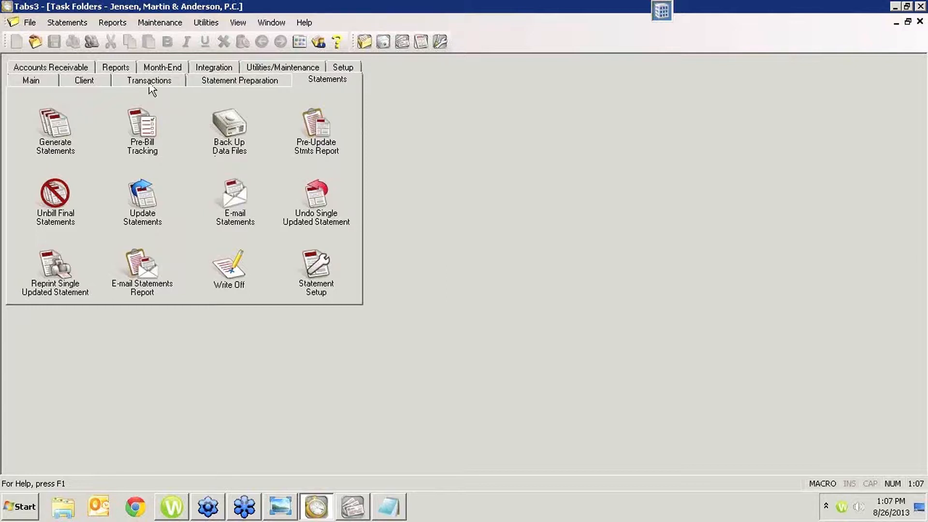
- Look over the available transaction reports and close their selection window
{"action": "left_click", "coordinate": [123, 66]}
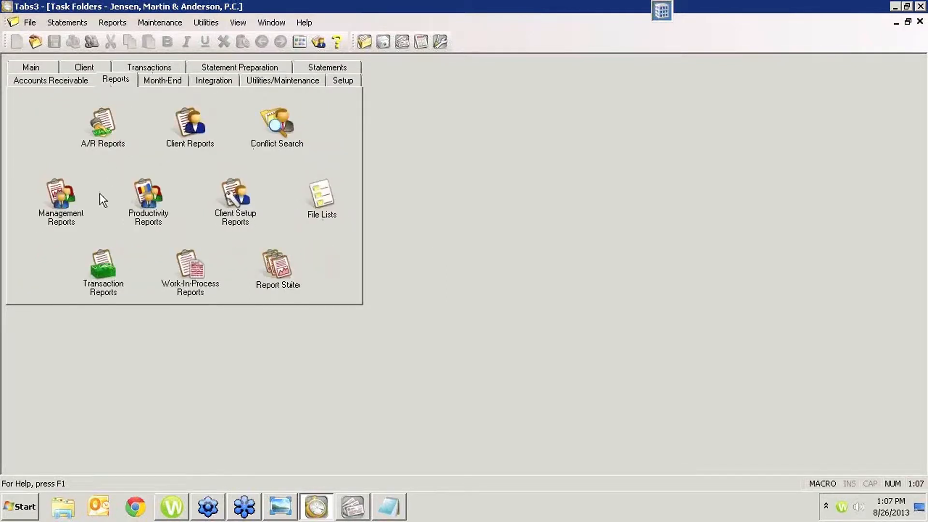
{"action": "left_click", "coordinate": [108, 253]}
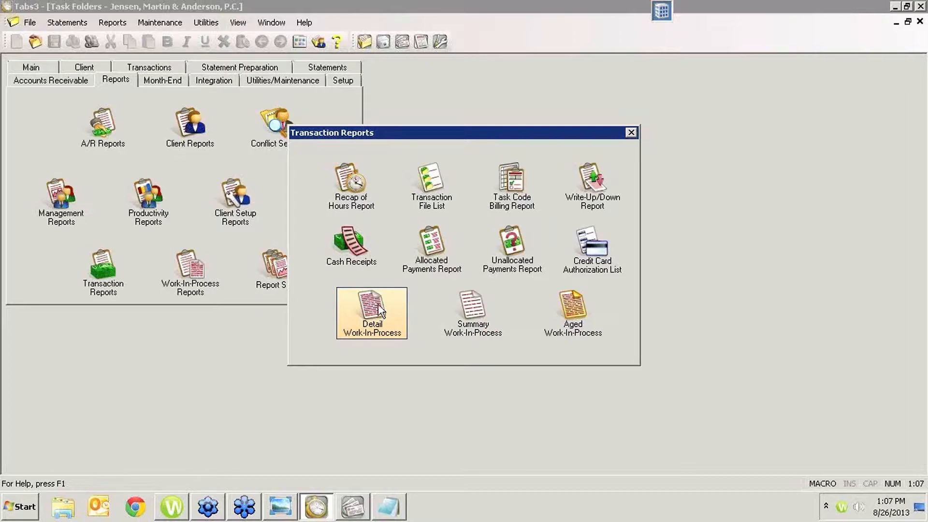
{"action": "left_click", "coordinate": [631, 132]}
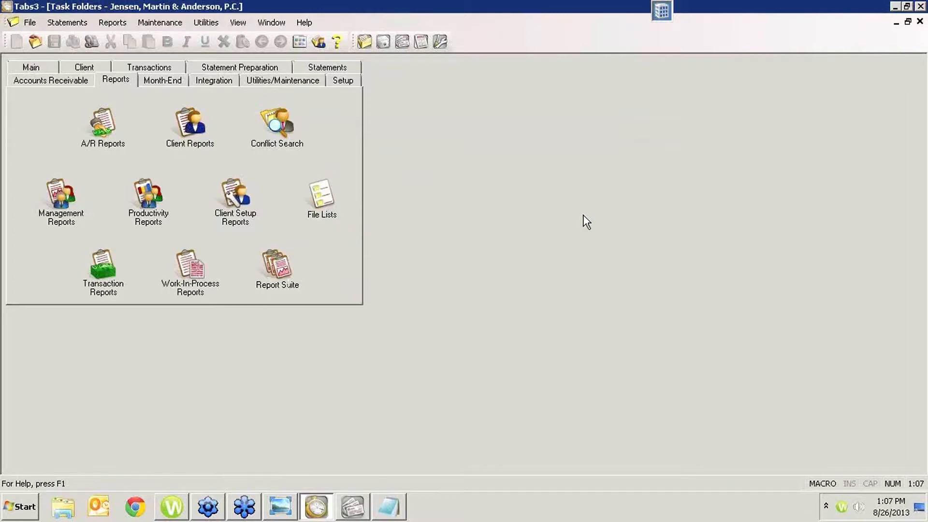
- Examine the current client's draft and final template assignments in the statement options from Client Manager, and return to the task folders
{"action": "left_click", "coordinate": [31, 68]}
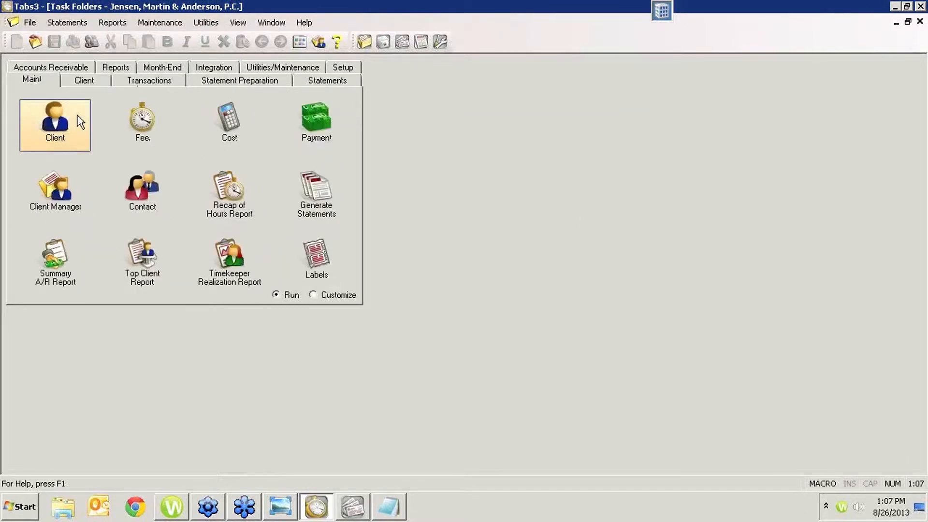
{"action": "left_click", "coordinate": [67, 190]}
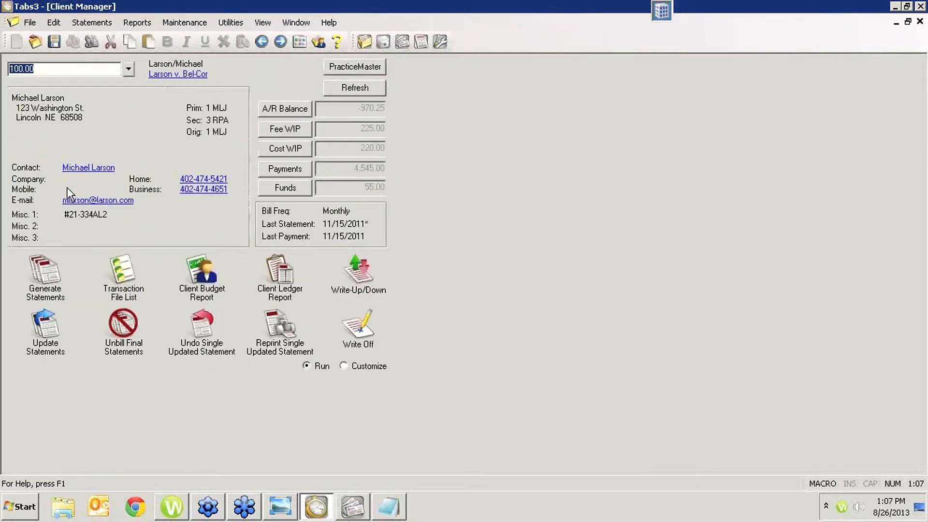
{"action": "left_click", "coordinate": [170, 74]}
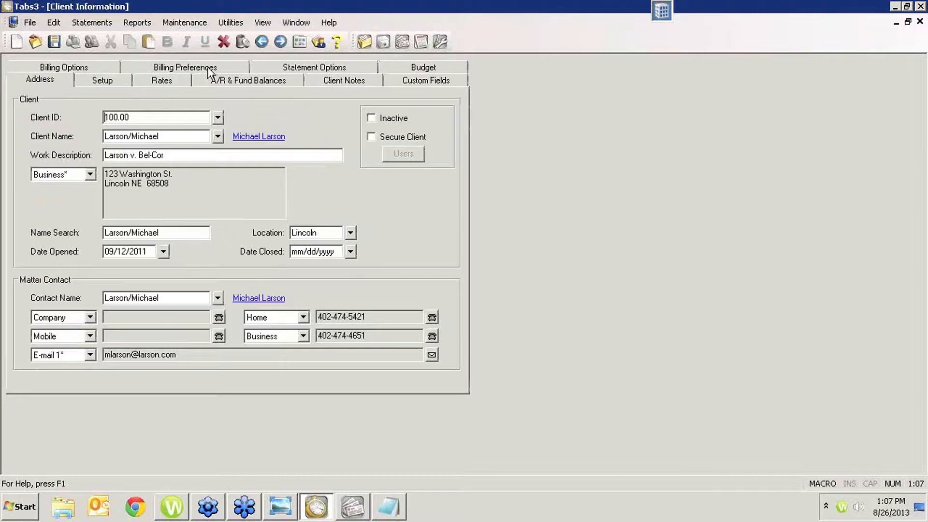
{"action": "left_click", "coordinate": [102, 67]}
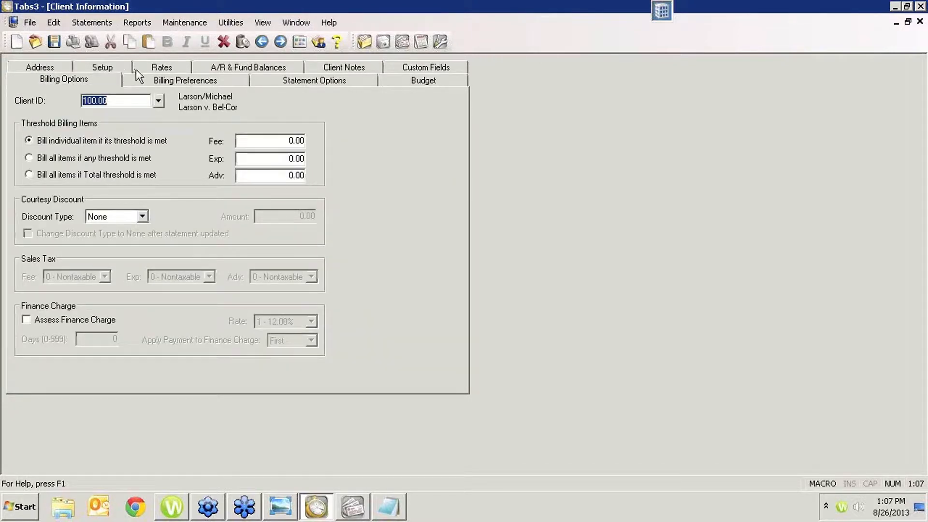
{"action": "left_click", "coordinate": [275, 81]}
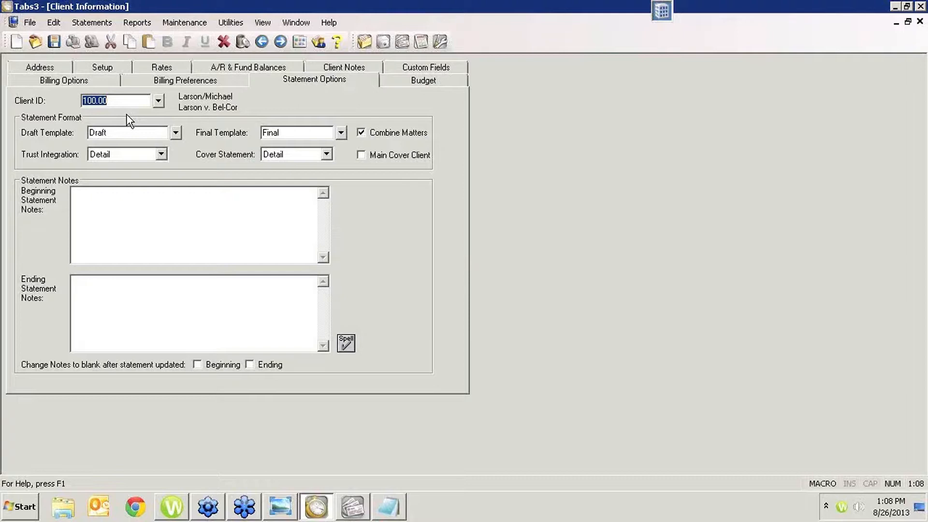
{"action": "left_click", "coordinate": [921, 22]}
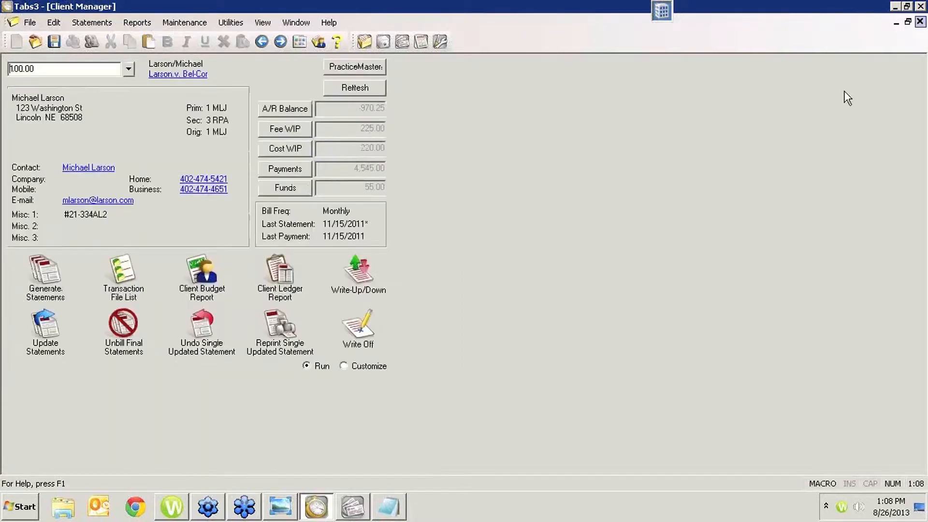
{"action": "left_click", "coordinate": [921, 21]}
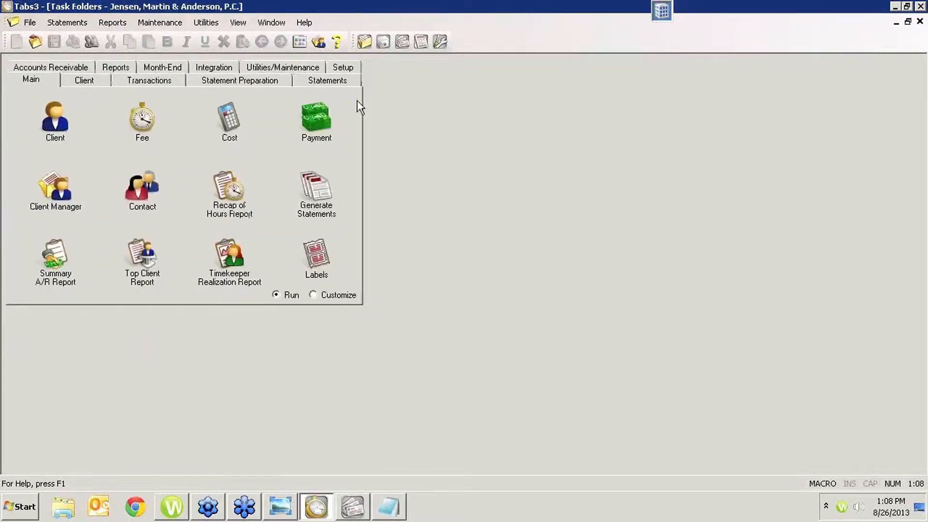
- Open the statement templates from the statement setup
{"action": "left_click", "coordinate": [343, 82]}
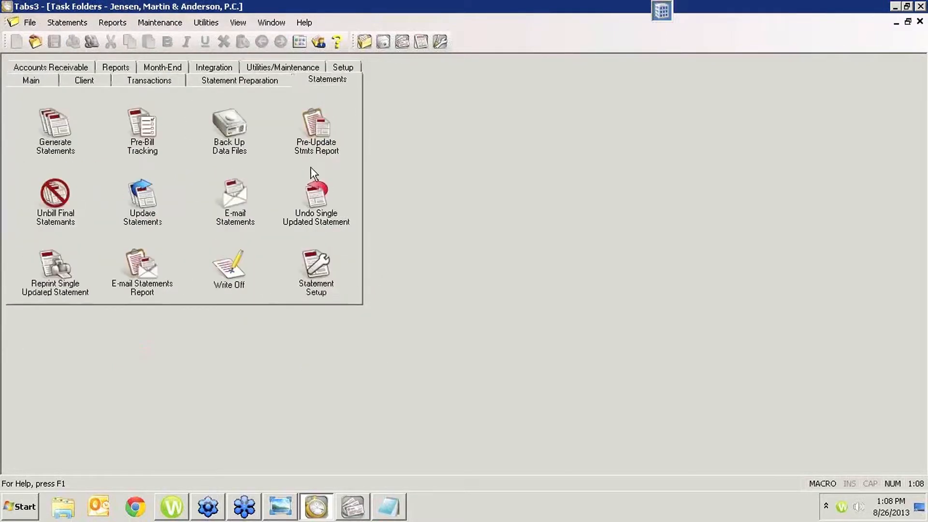
{"action": "left_click", "coordinate": [315, 266]}
{"action": "left_click", "coordinate": [584, 215]}
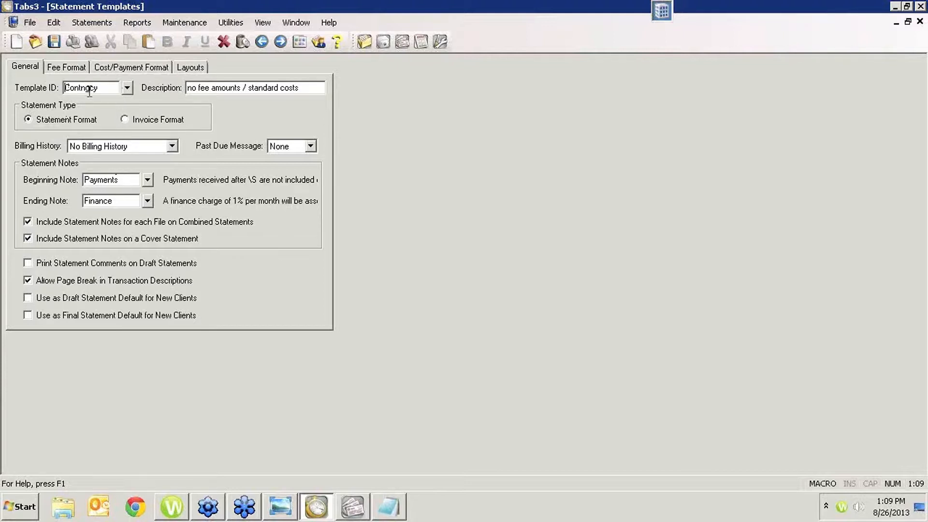
- Examine each statement template's setting for printing statement comments on draft statements, and close the templates
{"action": "scroll", "coordinate": [93, 93], "scroll_direction": "down", "scroll_amount": 1}
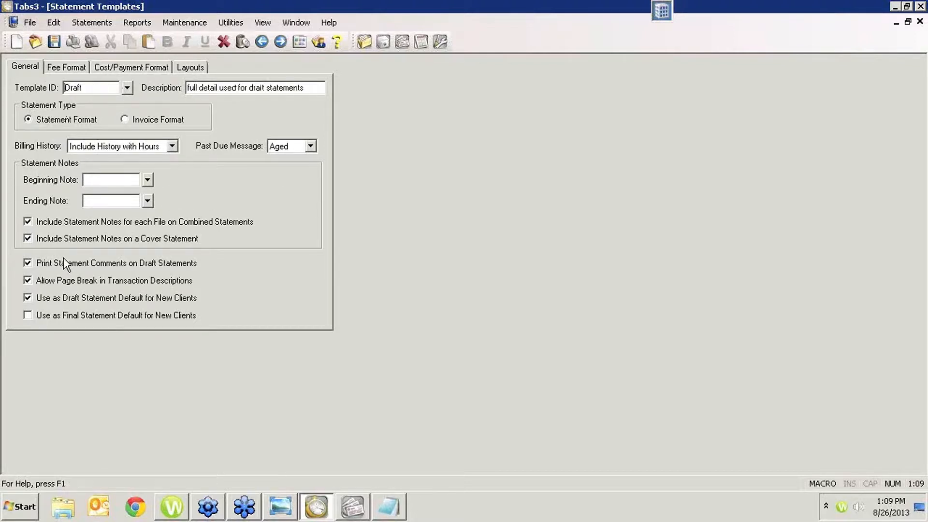
{"action": "key", "text": "Page_Down"}
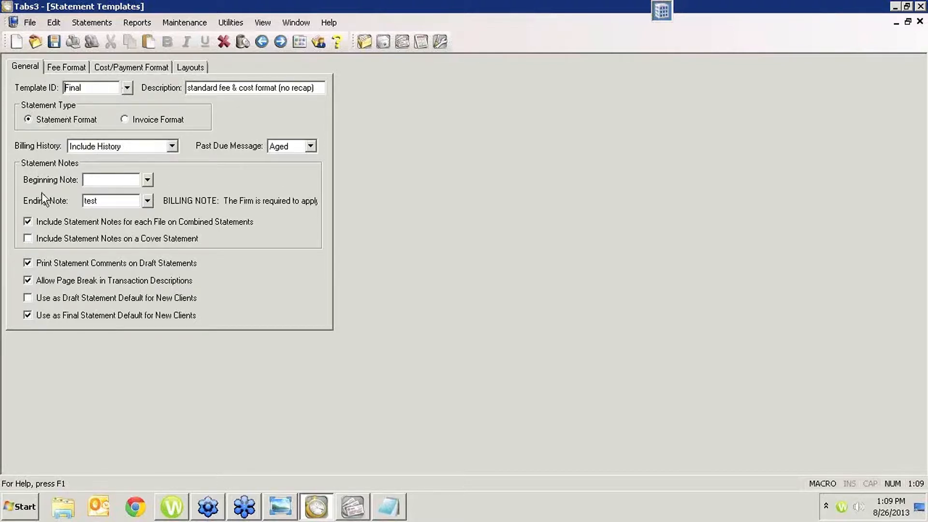
{"action": "key", "text": "Page_Down"}
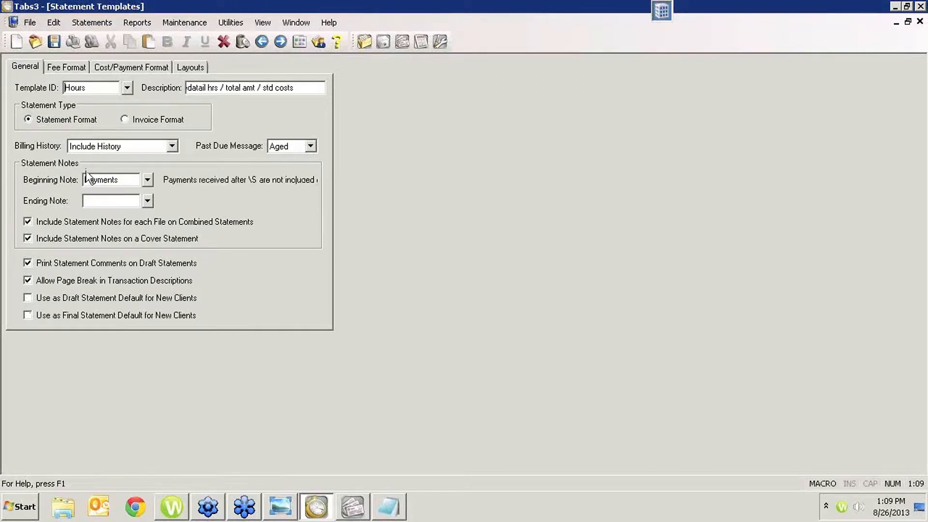
{"action": "key", "text": "Page_Down"}
{"action": "key", "text": "Page_Down"}
{"action": "key", "text": "Page_Up"}
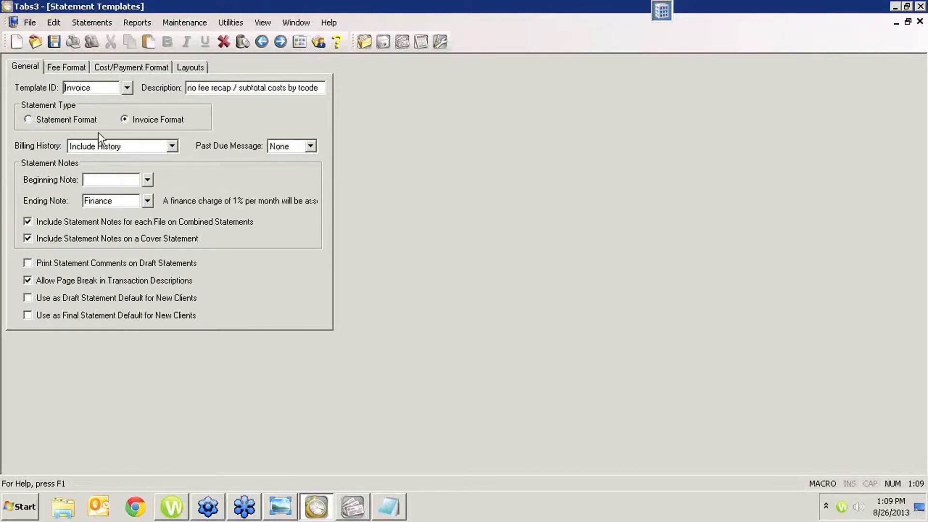
{"action": "left_click", "coordinate": [43, 265]}
{"action": "key", "text": "Page_Down"}
{"action": "key", "text": "Page_Down"}
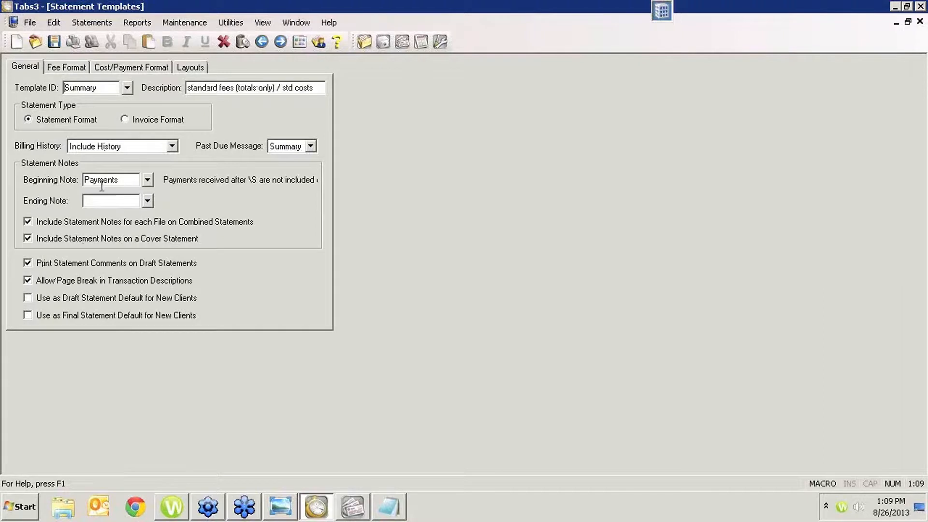
{"action": "key", "text": "Page_Down"}
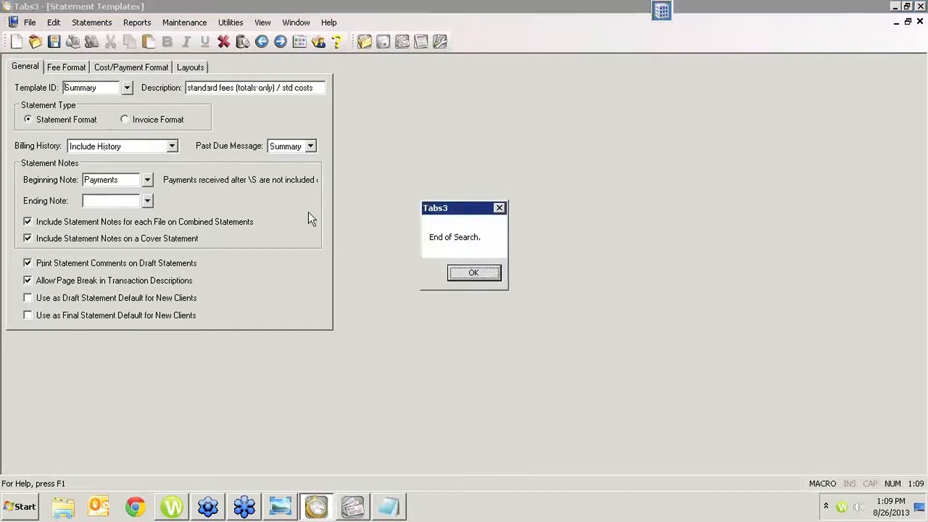
{"action": "left_click", "coordinate": [465, 271]}
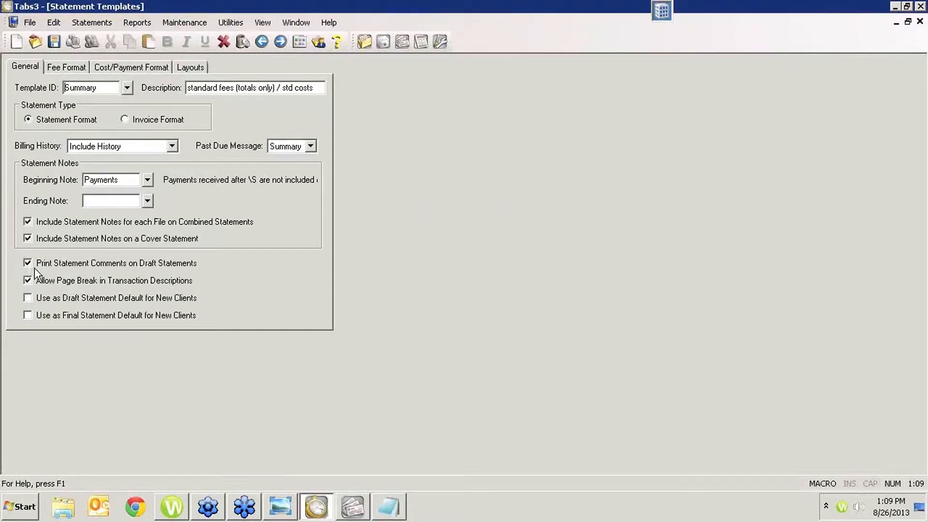
{"action": "key", "text": "Page_Up"}
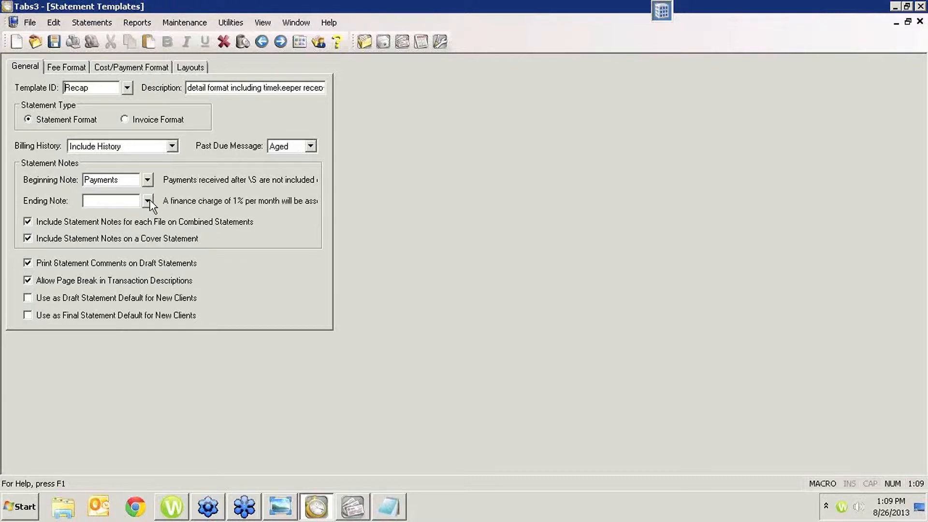
{"action": "key", "text": "Page_Up"}
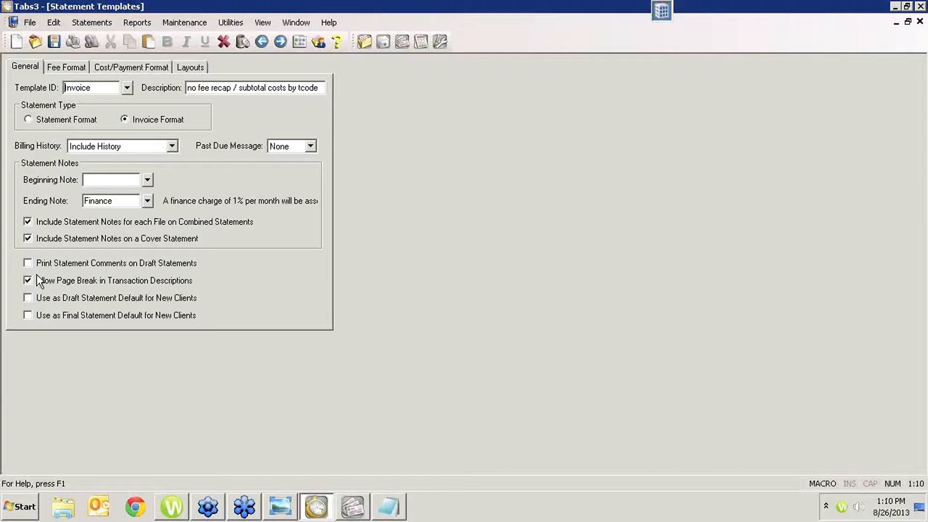
{"action": "left_click", "coordinate": [919, 22]}
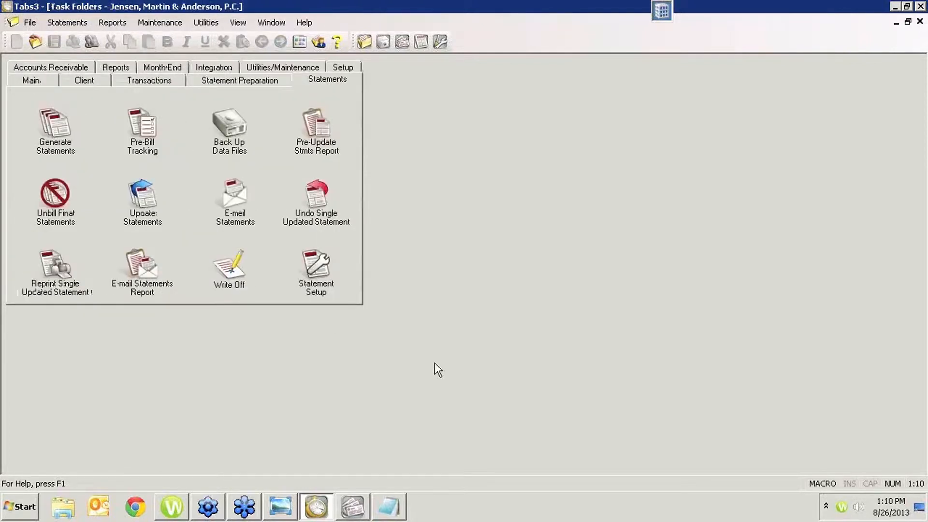
- Start a new fee entry for the current client from the fee work-in-process lookup in Client Manager
{"action": "left_click", "coordinate": [36, 81]}
{"action": "left_click", "coordinate": [70, 191]}
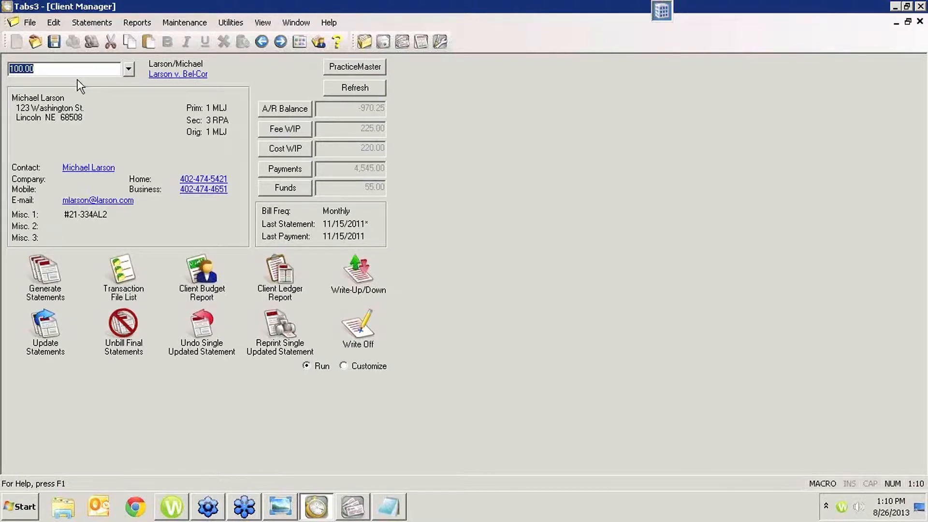
{"action": "left_click", "coordinate": [283, 131]}
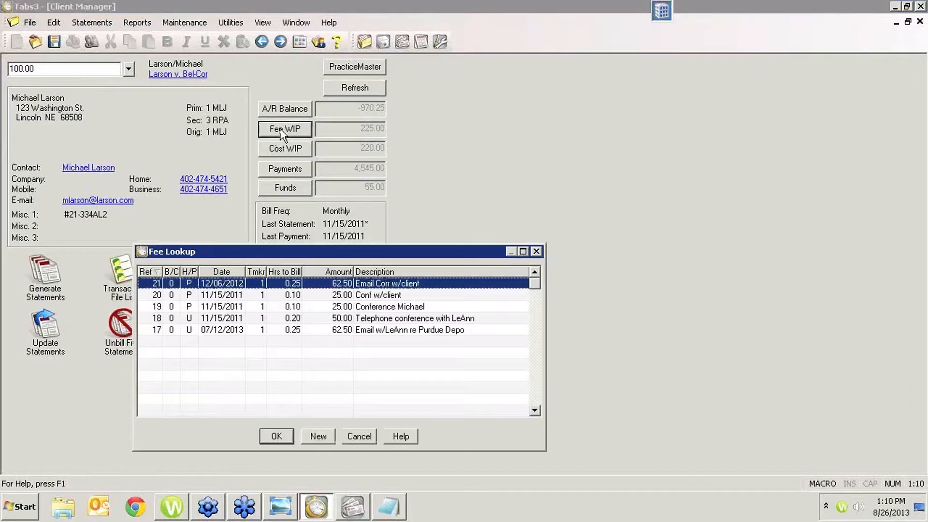
{"action": "left_click", "coordinate": [318, 436]}
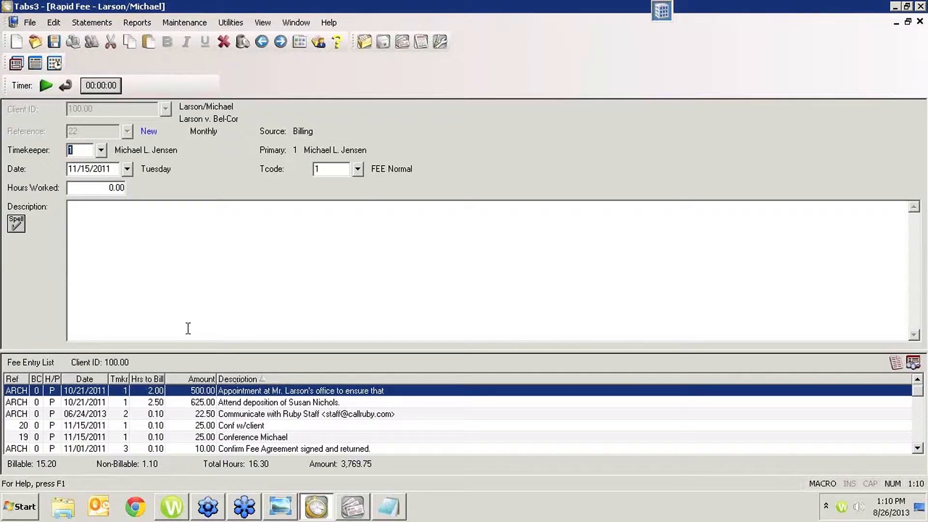
- Enter 1 hour worked on the new fee with the description "Prepare Memorandum"
{"action": "key", "text": "Tab"}
{"action": "key", "text": "Tab"}
{"action": "type", "text": "1"}
{"action": "key", "text": "Tab"}
{"action": "type", "text": "Pr"}
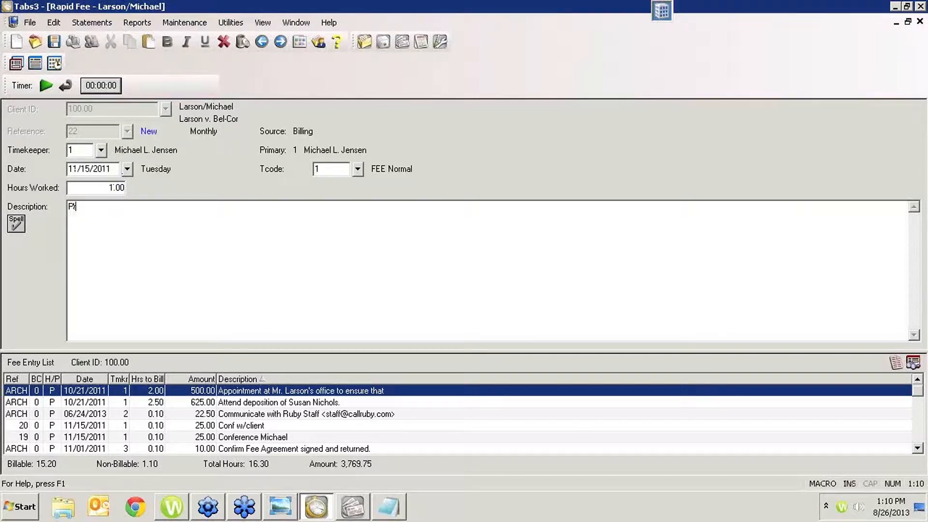
{"action": "type", "text": "epare Memorandum"}
- Compare the fields of the detailed fee entry and rapid fee entry views, finishing in the rapid view
{"action": "left_click", "coordinate": [19, 65]}
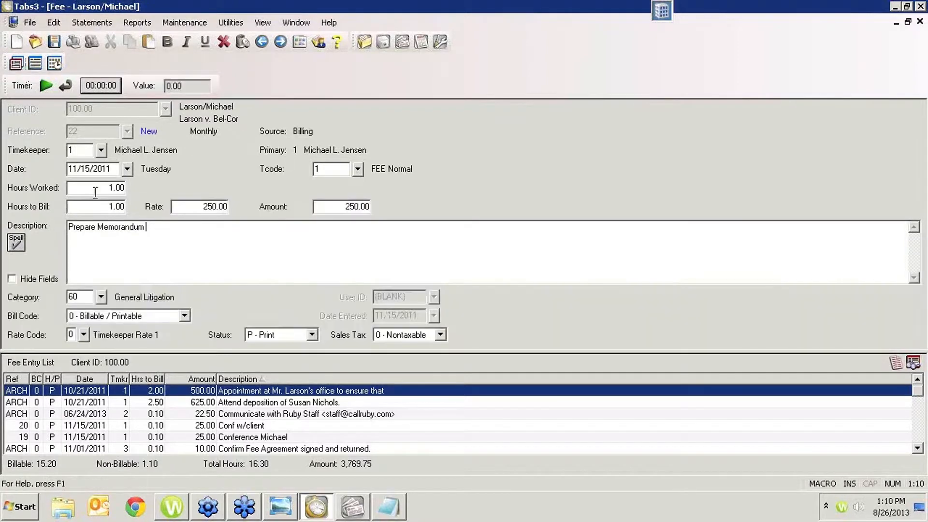
{"action": "left_click", "coordinate": [19, 64]}
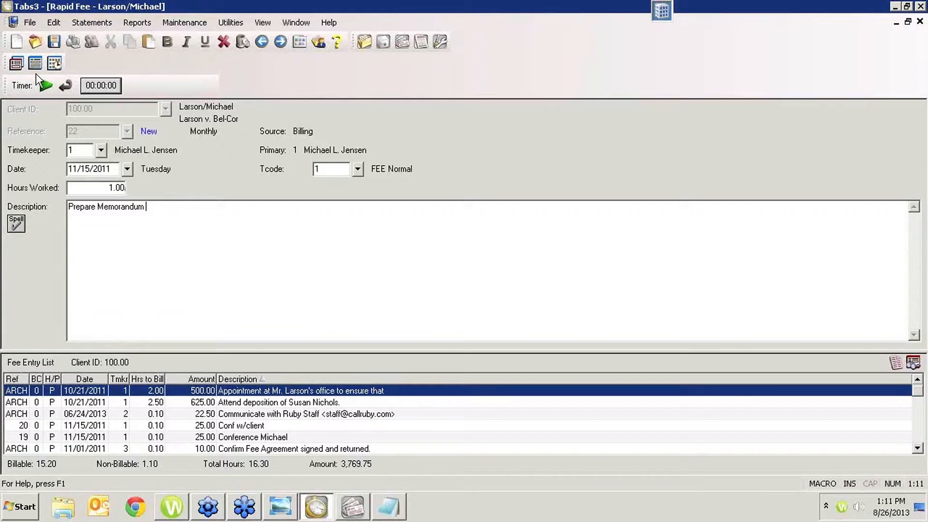
{"action": "left_click", "coordinate": [17, 61]}
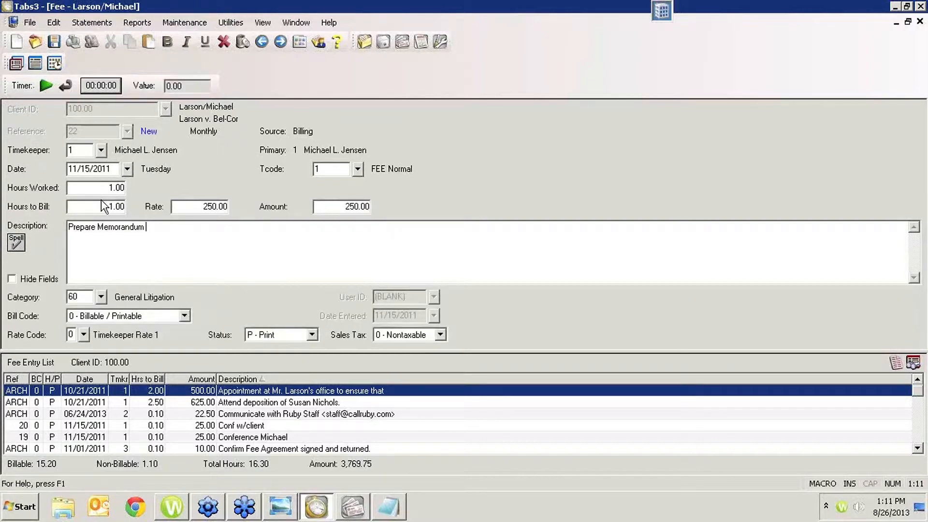
{"action": "left_click", "coordinate": [19, 67]}
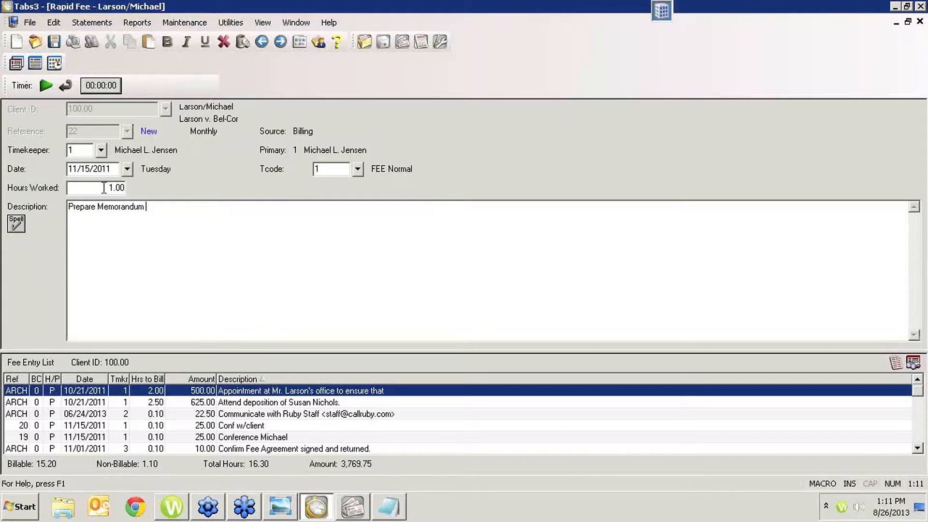
- Append the statement comment "This was actually 4 hours spent, but, because of a misunderstanding with the client, we went down the wrong path to start."
{"action": "key", "text": "shift+Tab"}
{"action": "left_click", "coordinate": [176, 207]}
{"action": "right_click", "coordinate": [177, 207]}
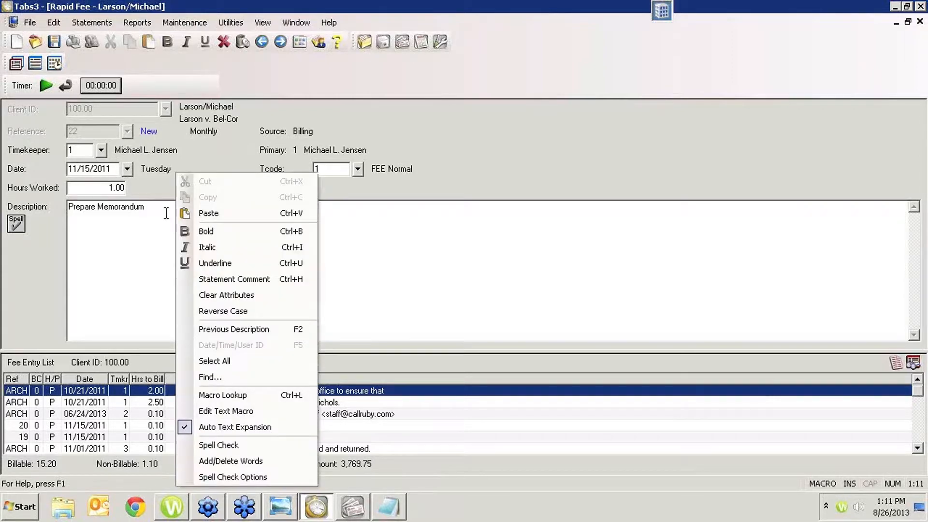
{"action": "left_click", "coordinate": [239, 281]}
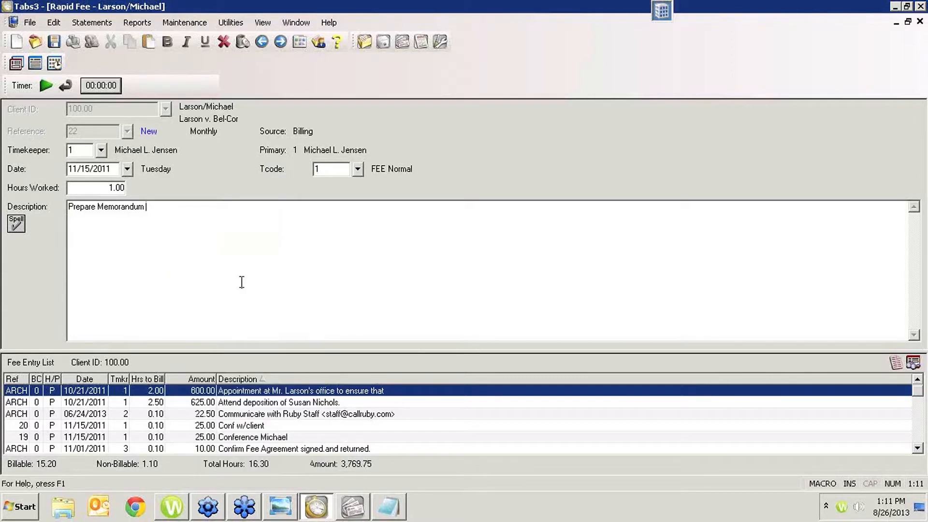
{"action": "type", "text": "This was actually 4 hours spen"}
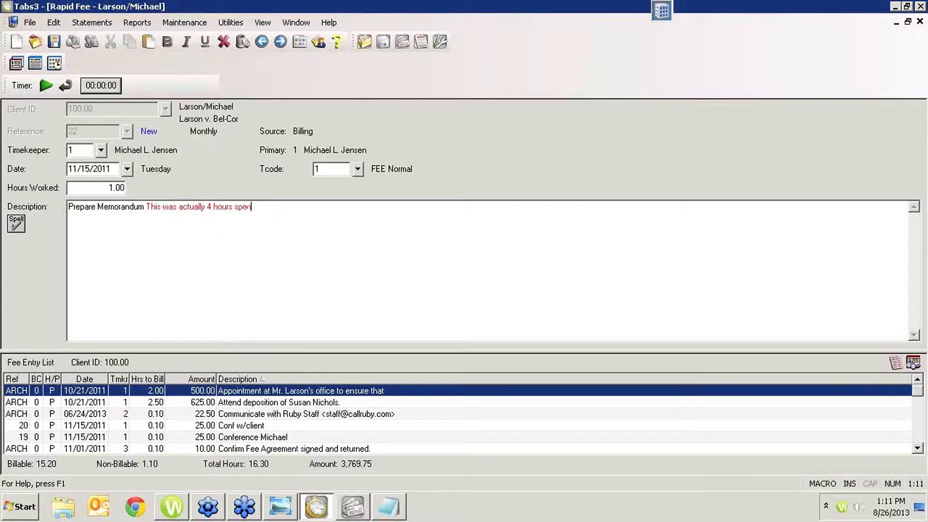
{"action": "type", "text": "t, t"}
{"action": "type", "text": "ut"}
{"action": "key", "text": "BackSpace"}
{"action": "type", "text": "t."}
{"action": "type", "text": " becauce of "}
{"action": "type", "text": "a misunderstan"}
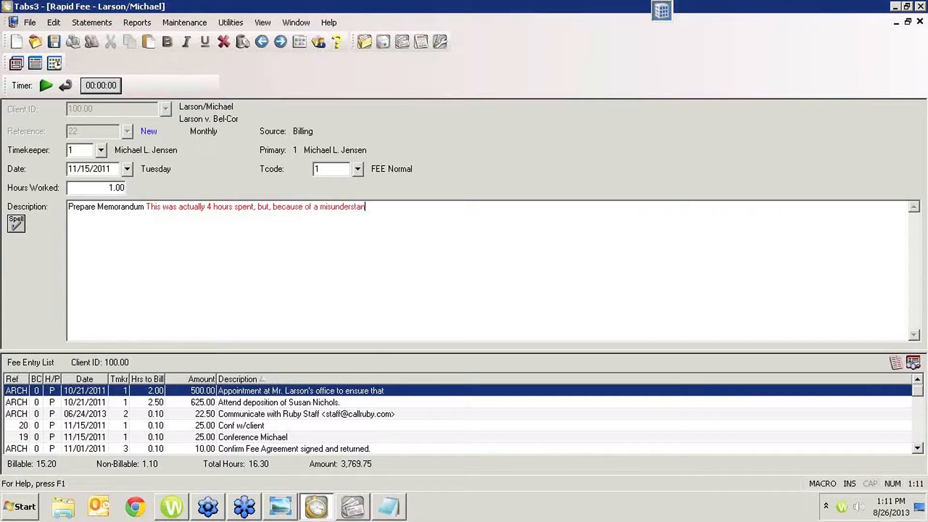
{"action": "type", "text": "ding with the "}
{"action": "type", "text": "client, we went"}
{"action": "type", "text": " c"}
{"action": "type", "text": "onw the wron"}
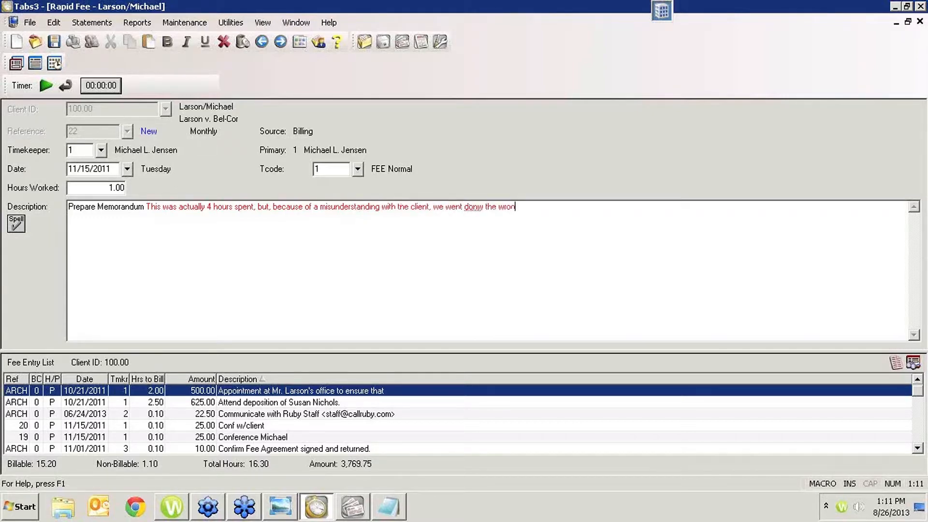
{"action": "type", "text": "g path to start."}
{"action": "left_click", "coordinate": [473, 208]}
{"action": "type", "text": "w"}
{"action": "key", "text": "Right"}
{"action": "key", "text": "Delete"}
- Turn off the statement comment attribute after the comment and finish the description with the regular text "to client."
{"action": "right_click", "coordinate": [591, 212]}
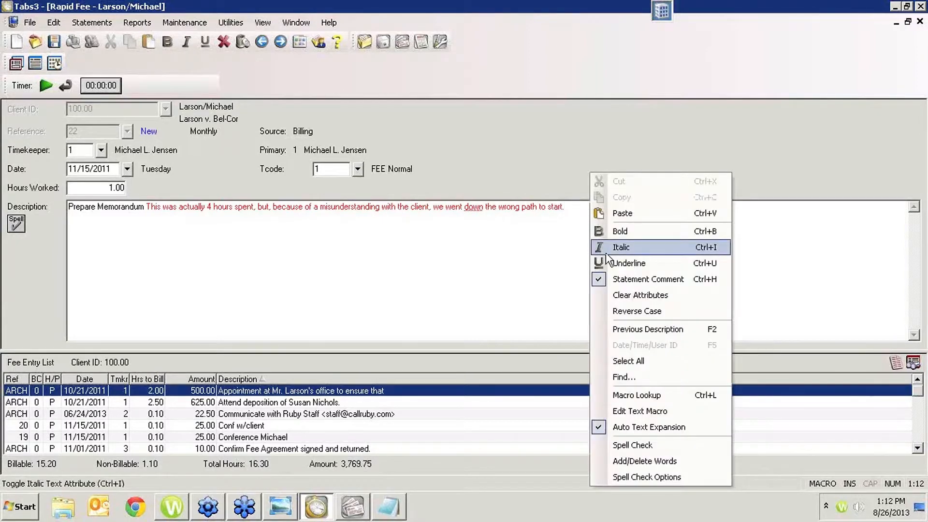
{"action": "left_click", "coordinate": [642, 280]}
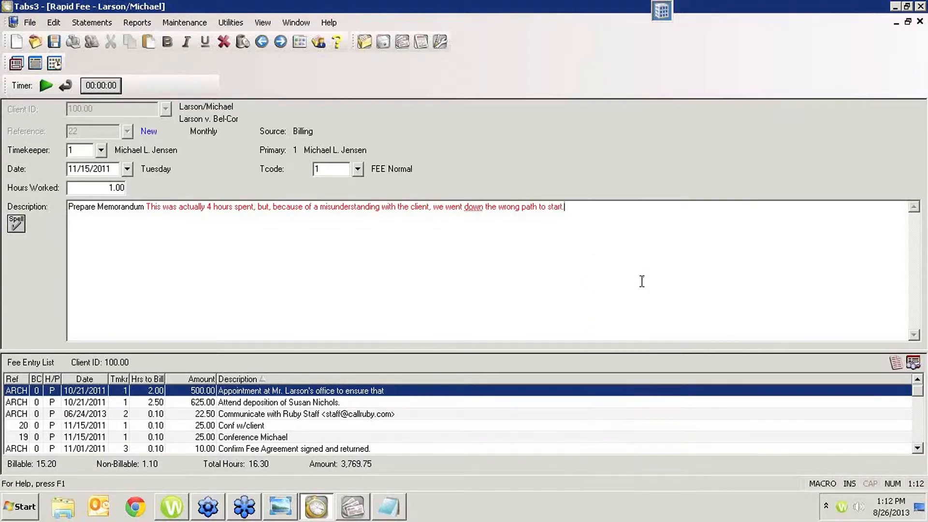
{"action": "right_click", "coordinate": [606, 214]}
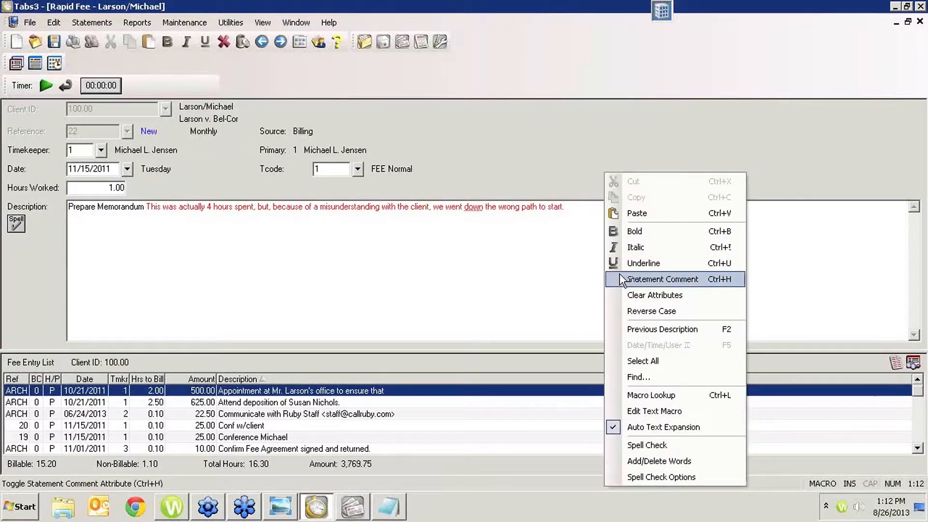
{"action": "left_click", "coordinate": [537, 207]}
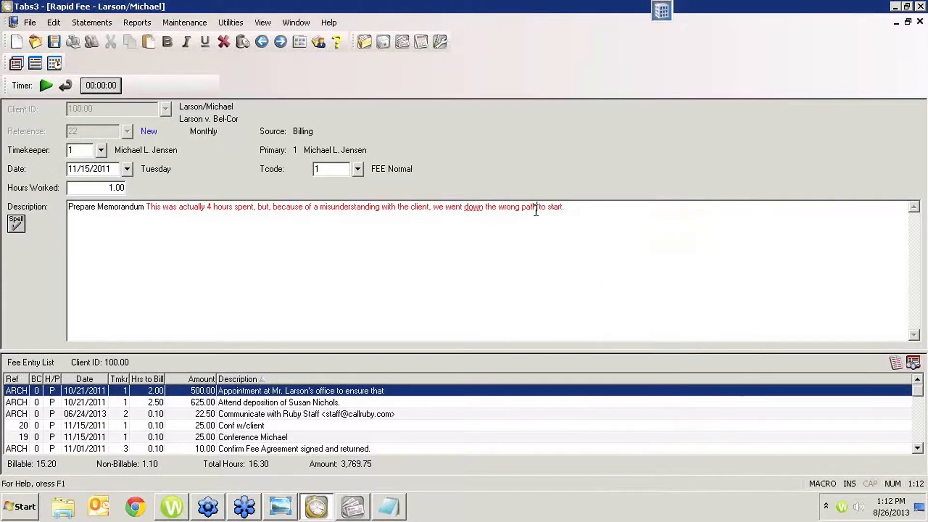
{"action": "right_click", "coordinate": [536, 211]}
{"action": "left_click", "coordinate": [573, 280]}
{"action": "right_click", "coordinate": [618, 212]}
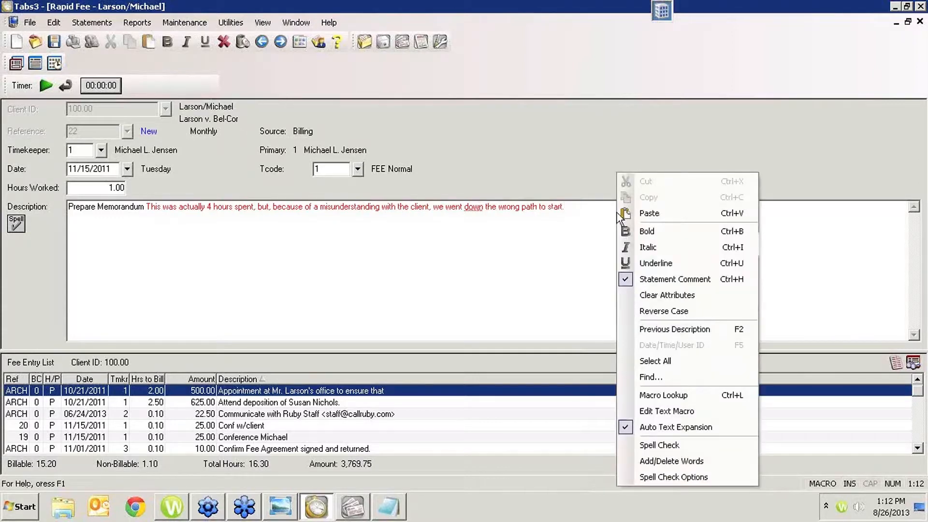
{"action": "left_click", "coordinate": [636, 280]}
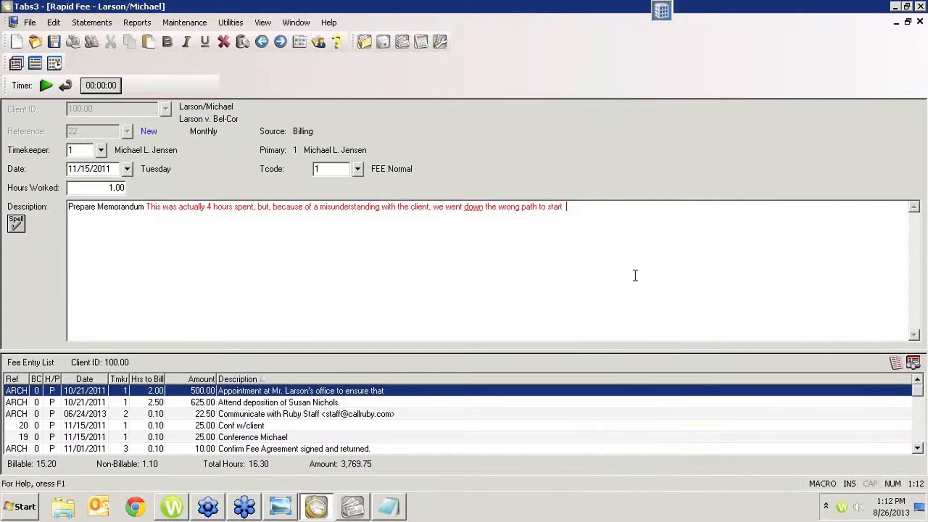
{"action": "type", "text": "to client"}
{"action": "type", "text": "."}
{"action": "key", "text": "ctrl+a"}
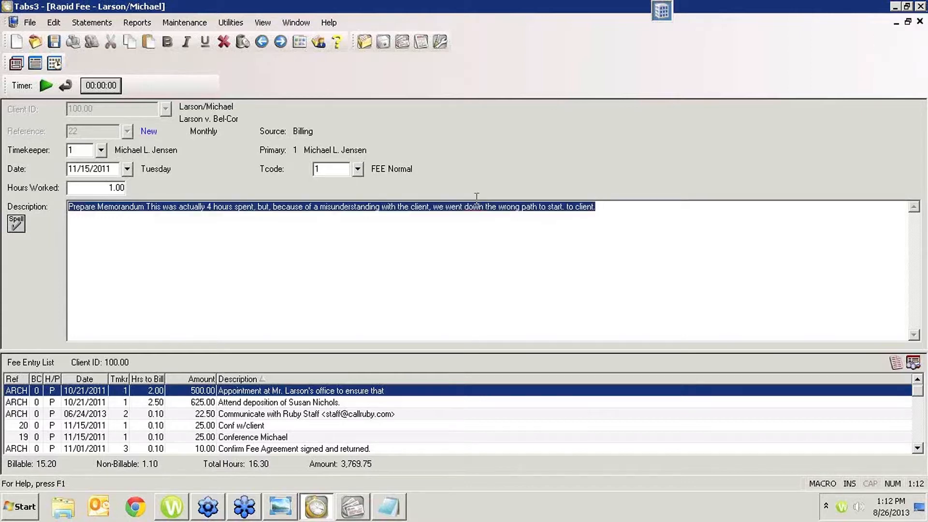
{"action": "left_click", "coordinate": [402, 318]}
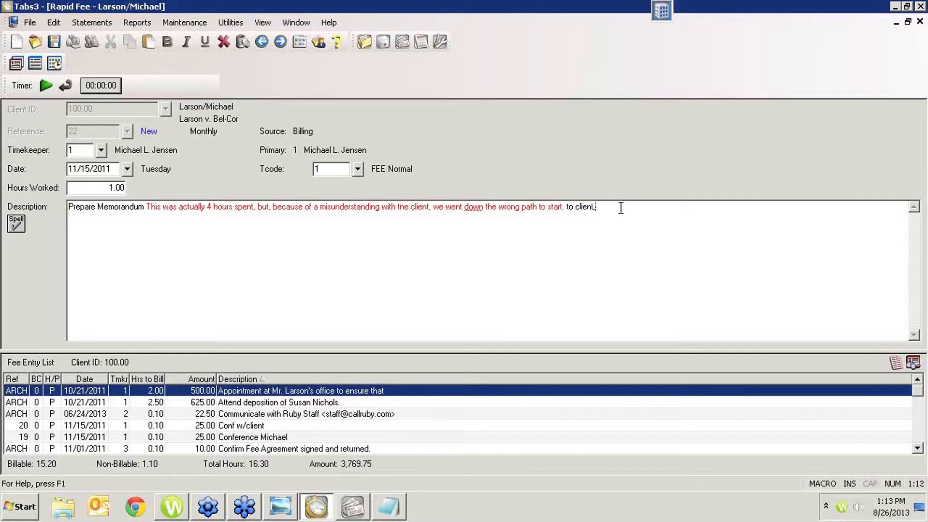
{"action": "key", "text": "ctrl+a"}
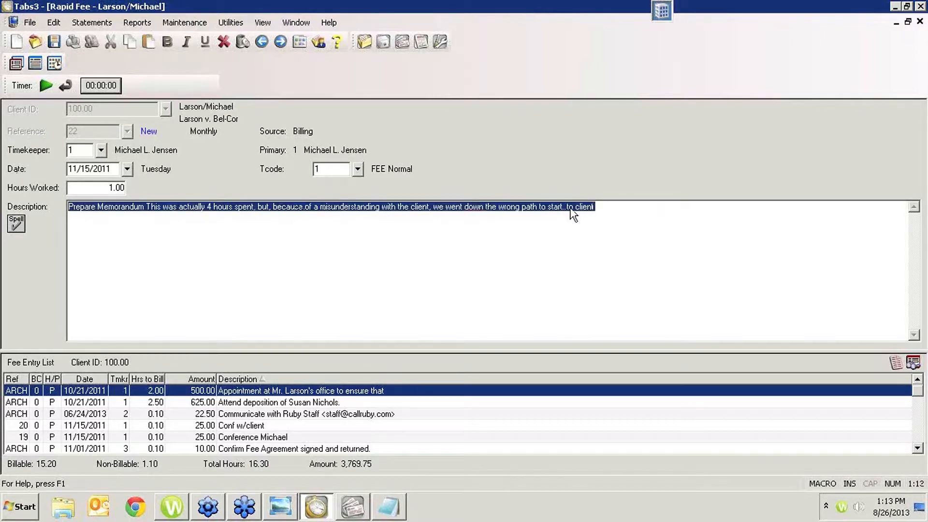
{"action": "left_click", "coordinate": [641, 208]}
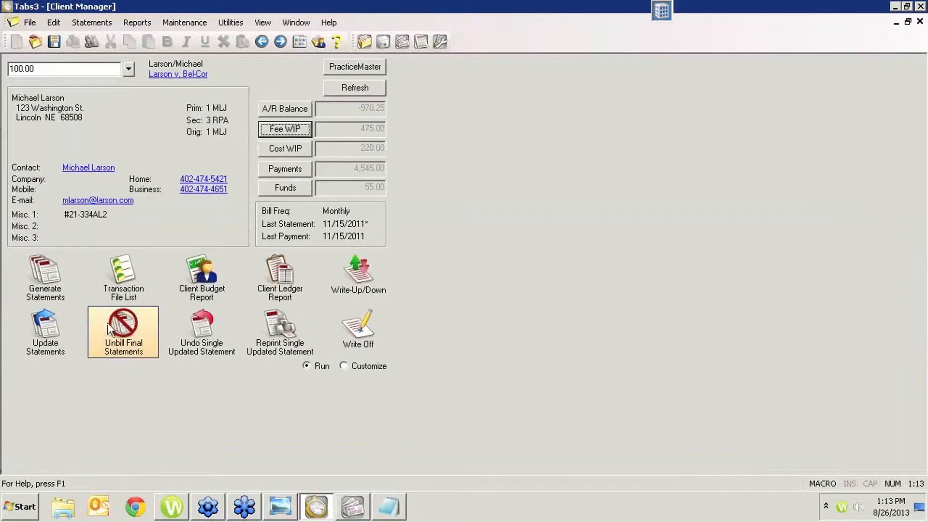
- Preview the client's draft statement from Client Manager, examine how the statement comment prints in the memorandum fee, and close the preview
{"action": "left_click", "coordinate": [53, 280]}
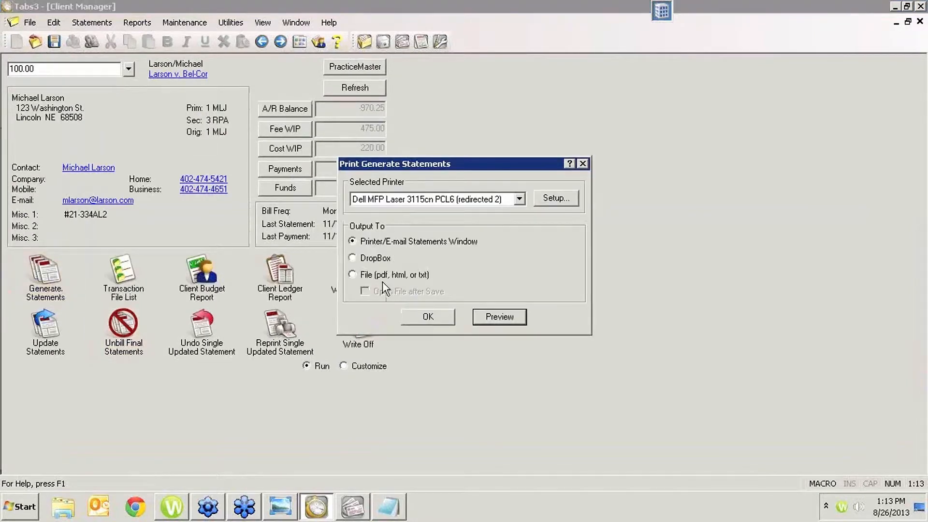
{"action": "left_click", "coordinate": [489, 316]}
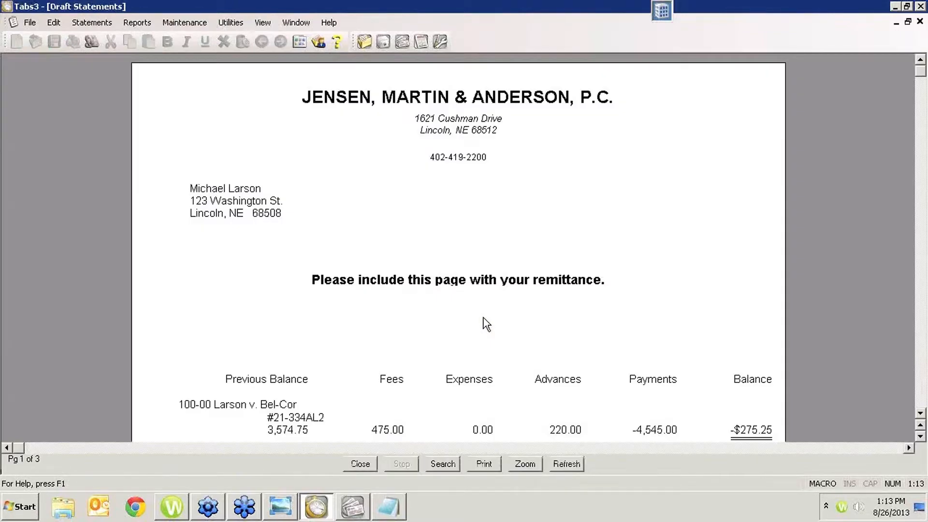
{"action": "scroll", "coordinate": [485, 322], "scroll_direction": "down", "scroll_amount": 8}
{"action": "scroll", "coordinate": [487, 338], "scroll_direction": "down", "scroll_amount": 5}
{"action": "scroll", "coordinate": [488, 344], "scroll_direction": "down", "scroll_amount": 5}
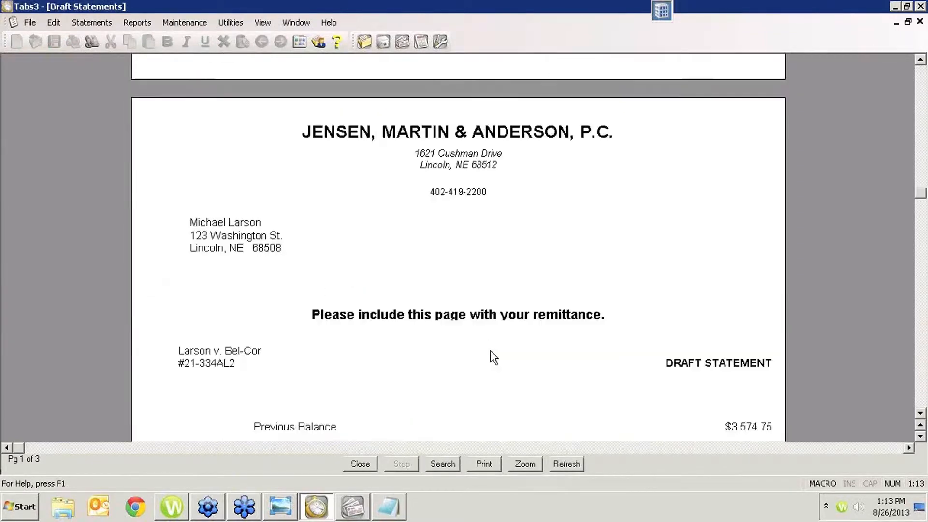
{"action": "scroll", "coordinate": [492, 350], "scroll_direction": "down", "scroll_amount": 5}
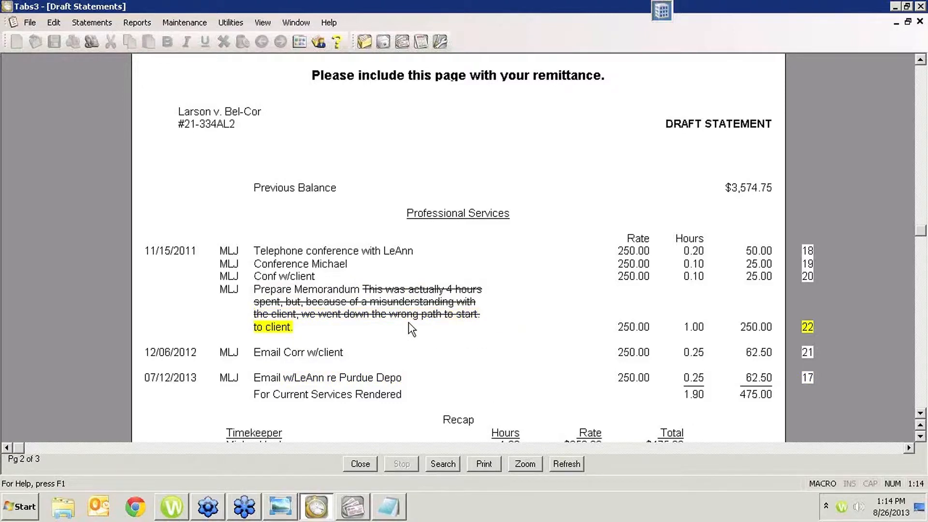
{"action": "left_click", "coordinate": [920, 22]}
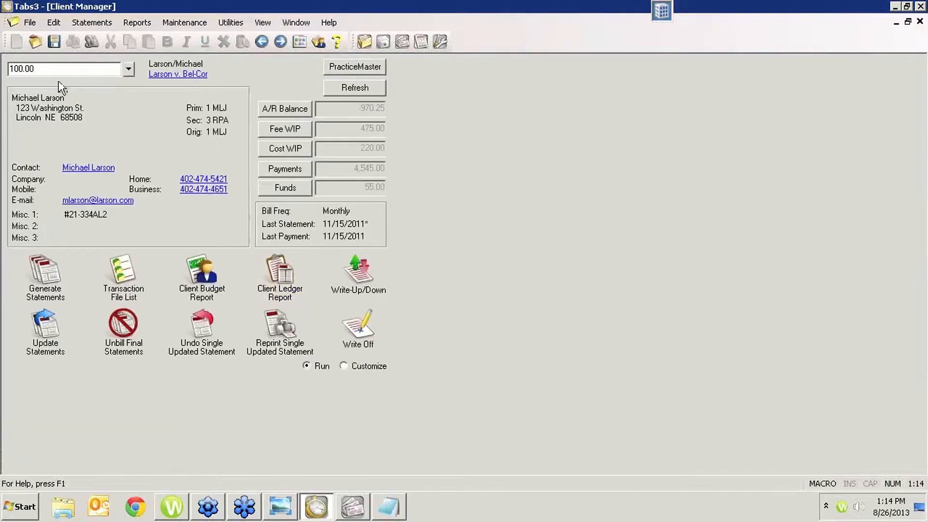
- Open the full statement generation settings for the current client, set the statement type to Final, and preview the statement
{"action": "right_click", "coordinate": [27, 269]}
{"action": "left_click", "coordinate": [53, 374]}
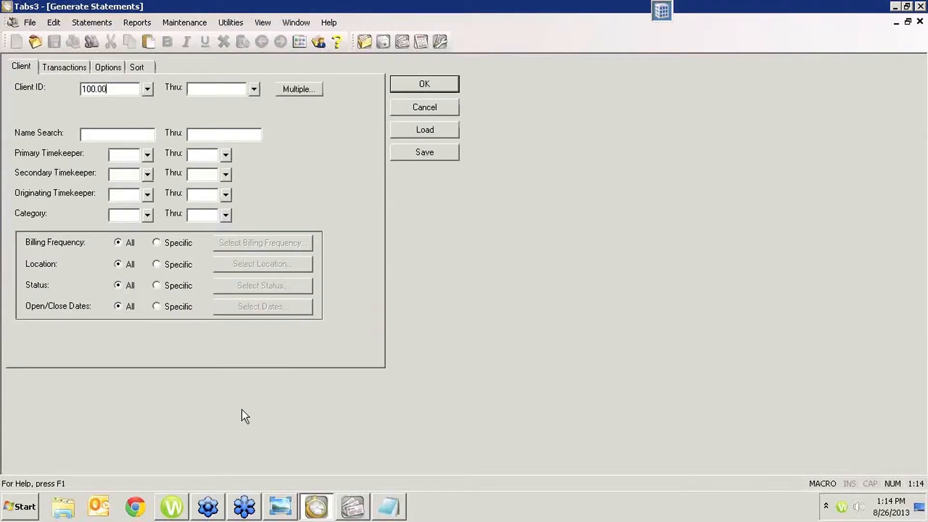
{"action": "key", "text": "ctrl+Tab"}
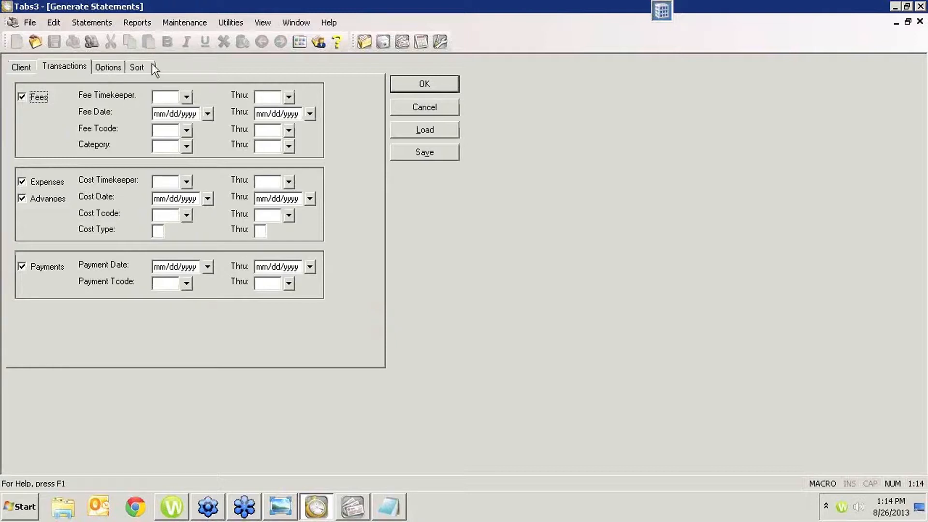
{"action": "left_click", "coordinate": [114, 69]}
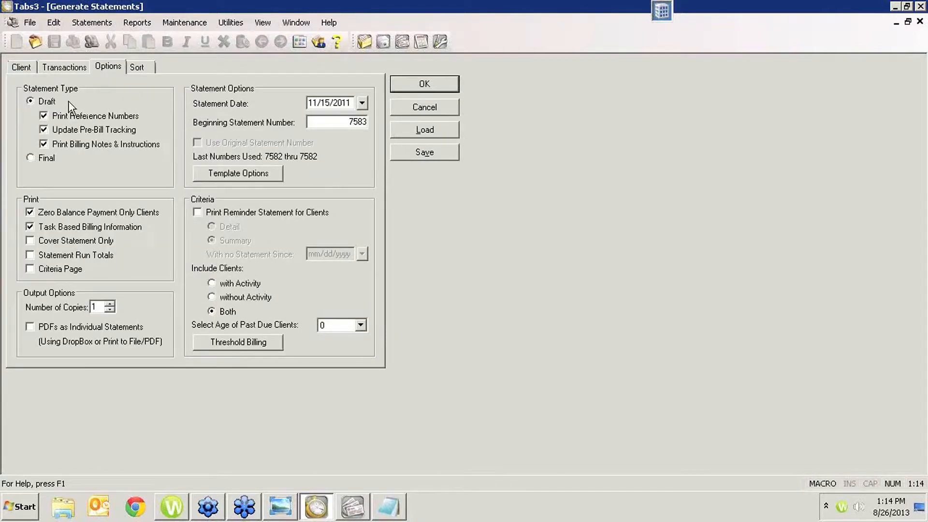
{"action": "left_click", "coordinate": [36, 159]}
{"action": "left_click", "coordinate": [420, 85]}
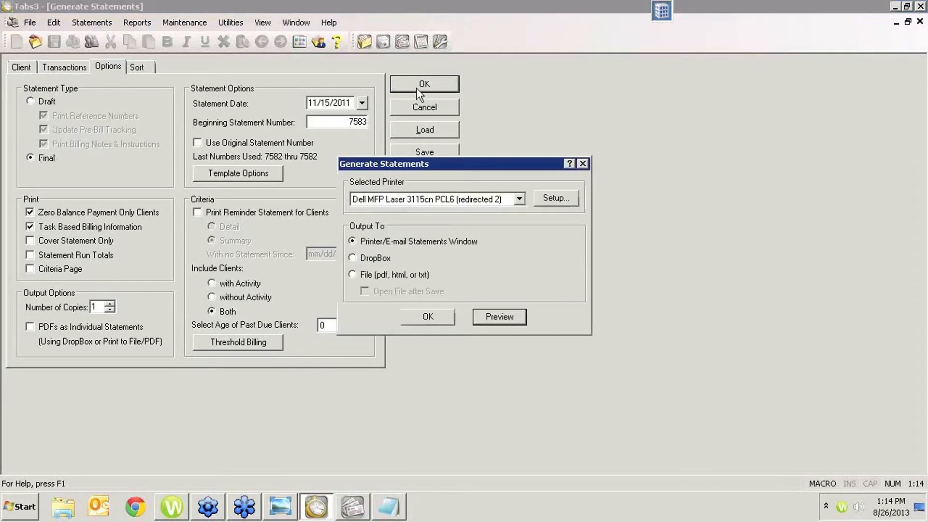
{"action": "left_click", "coordinate": [499, 328]}
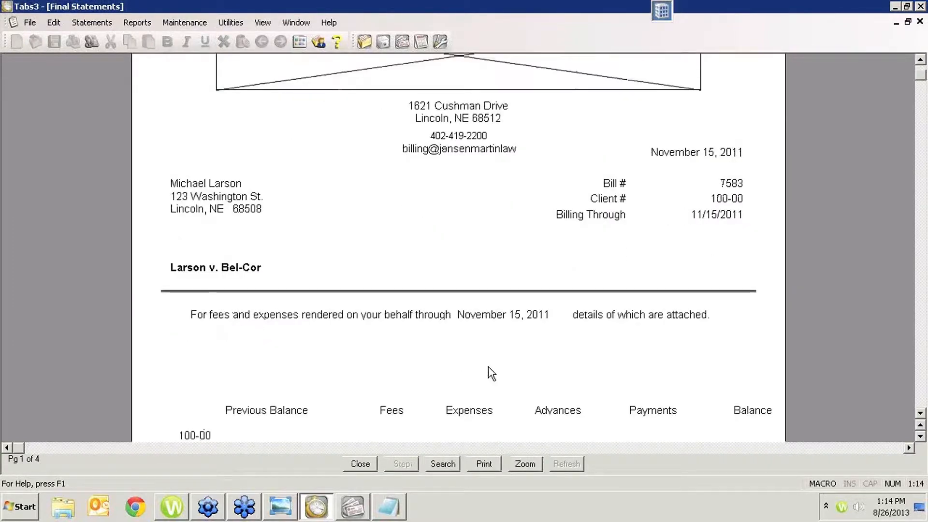
- Examine the Prepare Memorandum fee description under Professional Services on the final statement, and close the preview
{"action": "scroll", "coordinate": [489, 367], "scroll_direction": "up", "scroll_amount": 1}
{"action": "scroll", "coordinate": [459, 224], "scroll_direction": "down", "scroll_amount": 10}
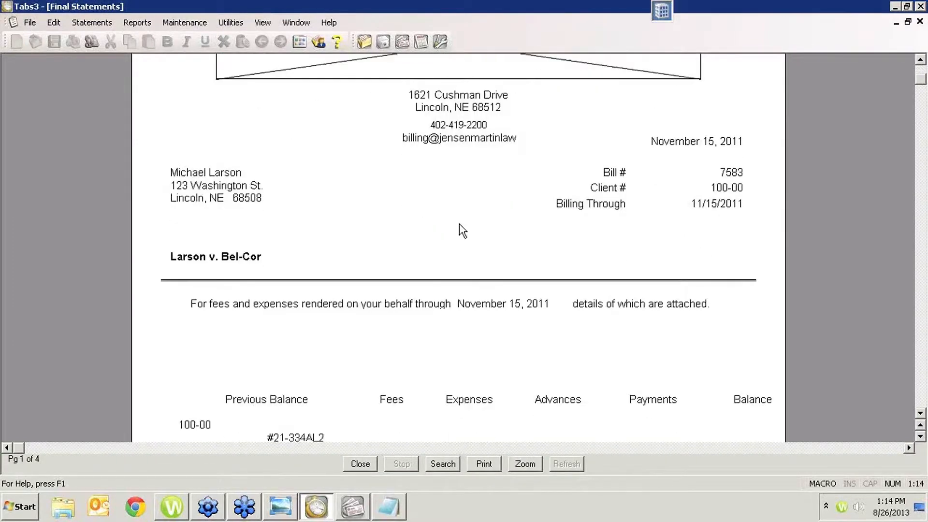
{"action": "scroll", "coordinate": [460, 264], "scroll_direction": "down", "scroll_amount": 12}
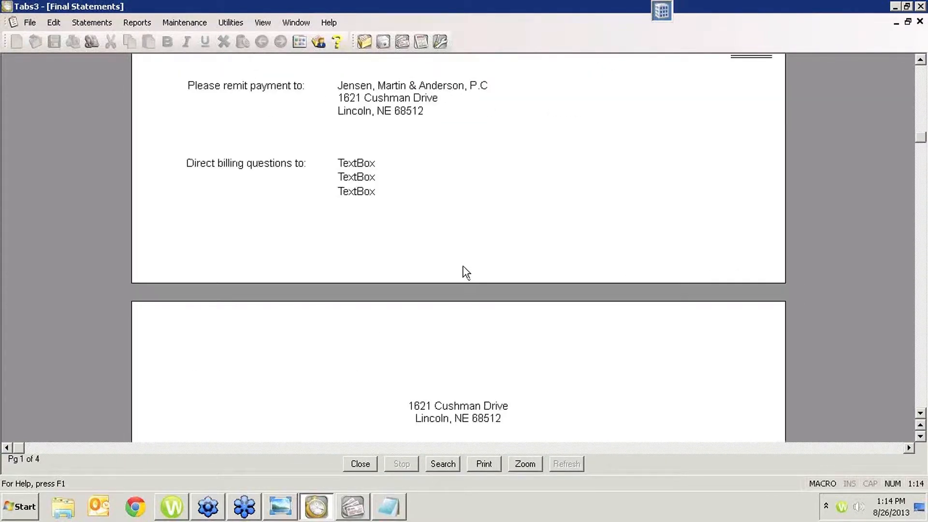
{"action": "scroll", "coordinate": [466, 276], "scroll_direction": "down", "scroll_amount": 5}
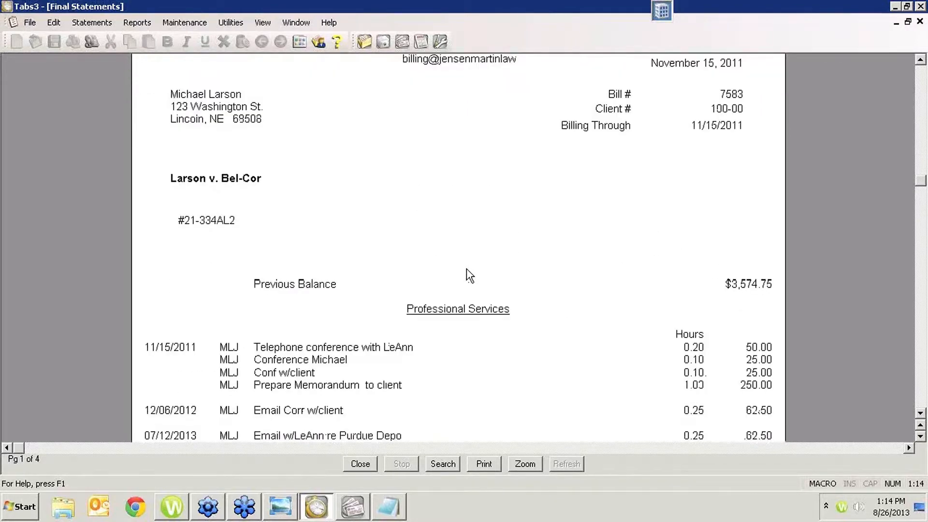
{"action": "scroll", "coordinate": [466, 274], "scroll_direction": "down", "scroll_amount": 2}
{"action": "scroll", "coordinate": [386, 290], "scroll_direction": "down", "scroll_amount": 1}
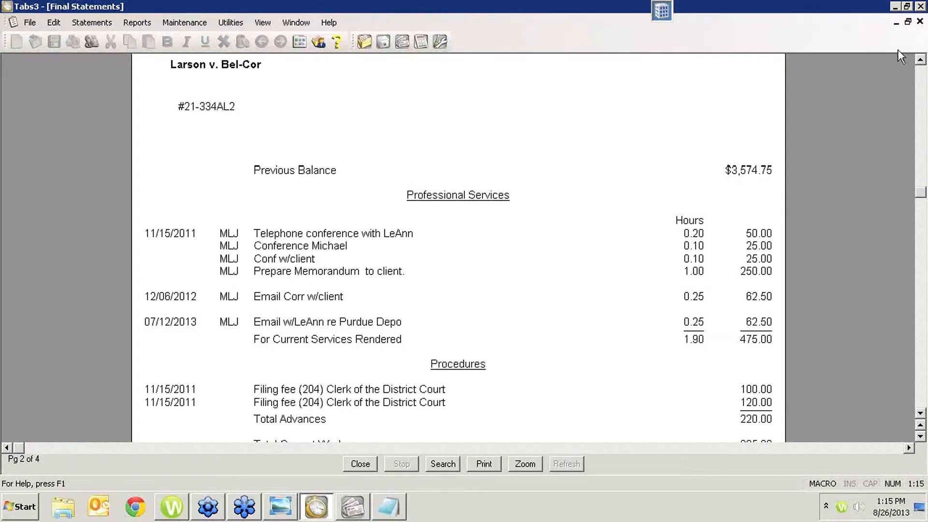
{"action": "left_click", "coordinate": [920, 21]}
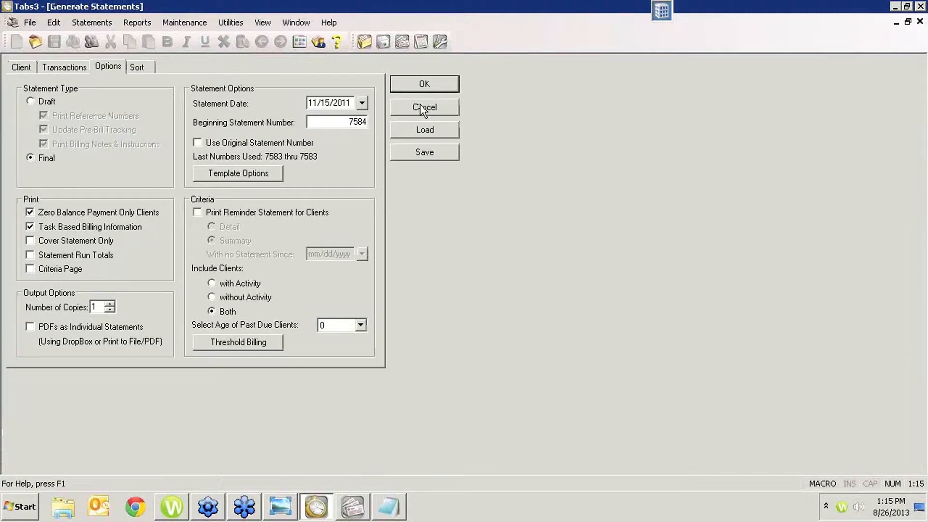
- Switch to APS, open Invoice/Manual Checks, and start a new invoice for the vendor Clerk of the District Court
{"action": "left_click", "coordinate": [354, 507]}
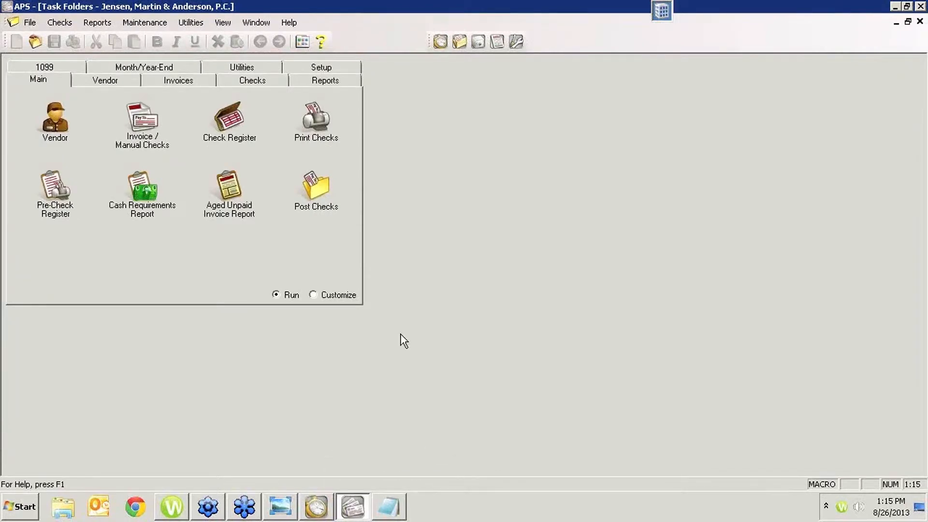
{"action": "double_click", "coordinate": [134, 123]}
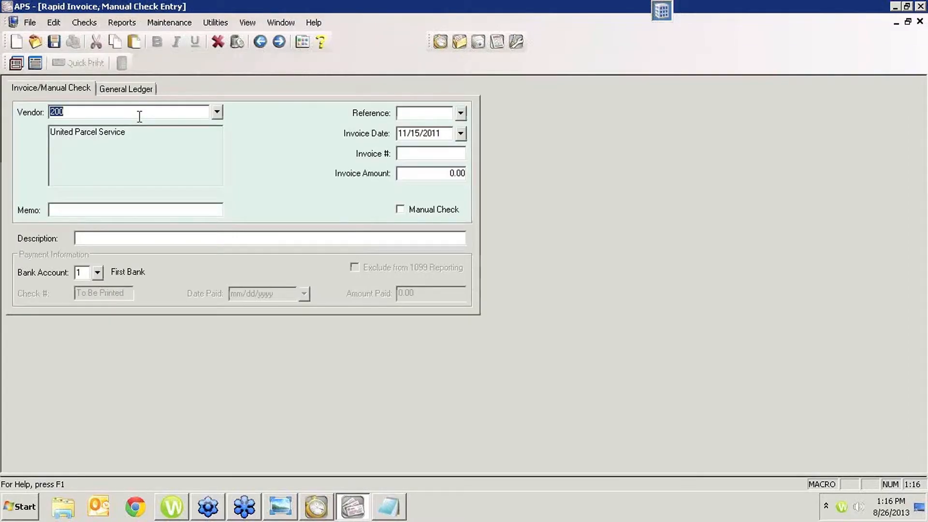
{"action": "type", "text": "clerk"}
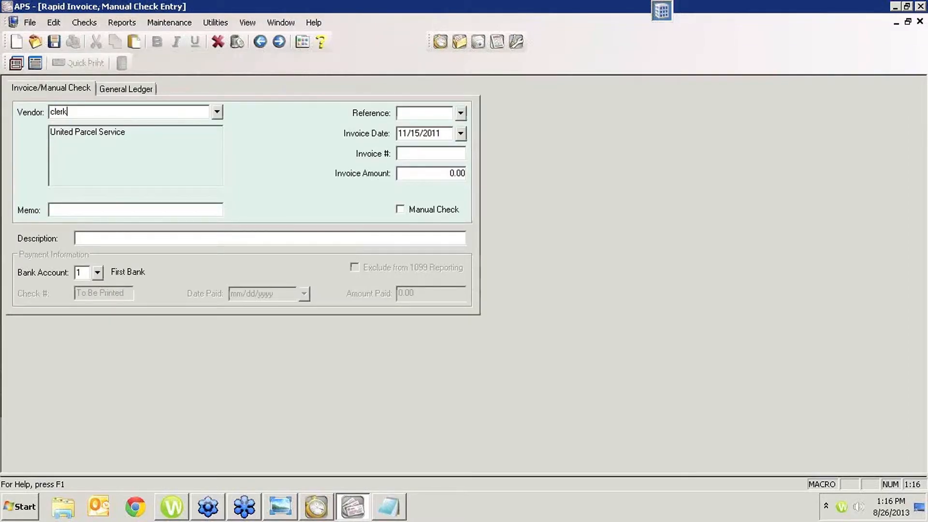
{"action": "key", "text": "Tab"}
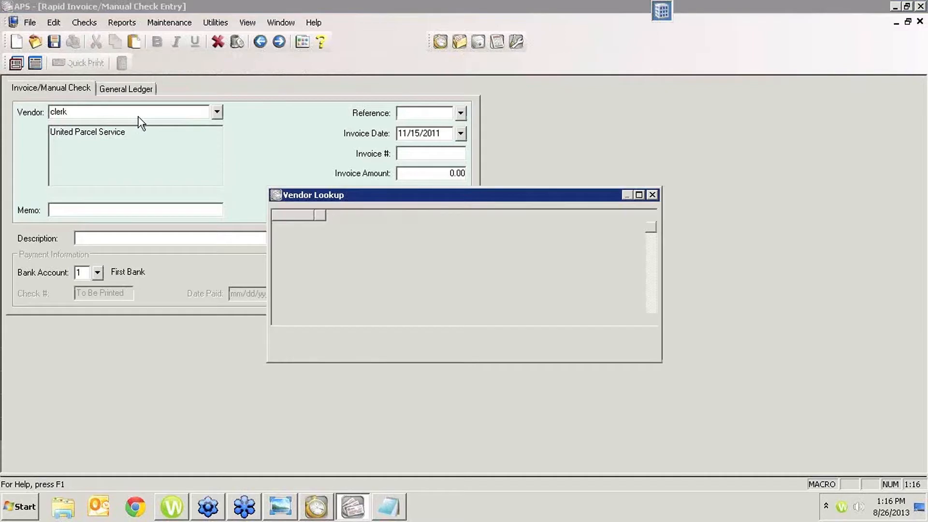
{"action": "key", "text": "Down"}
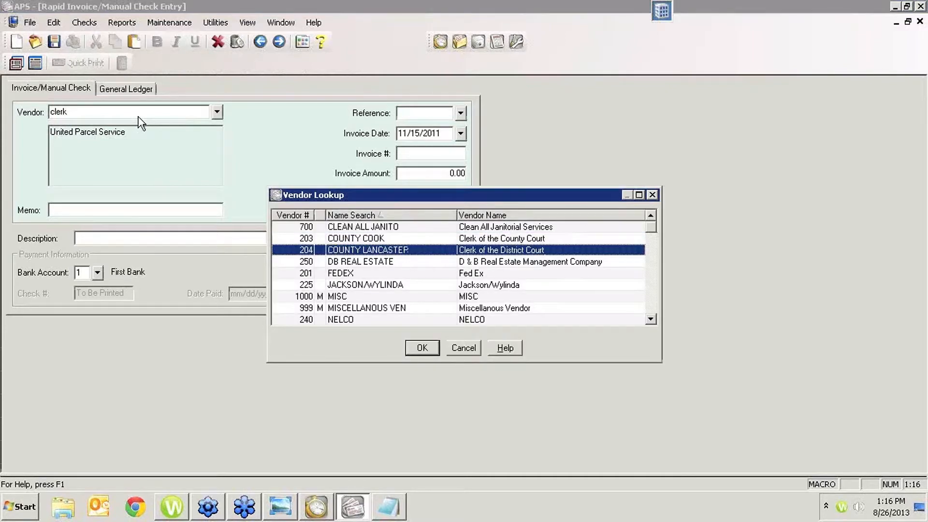
{"action": "key", "text": "Return"}
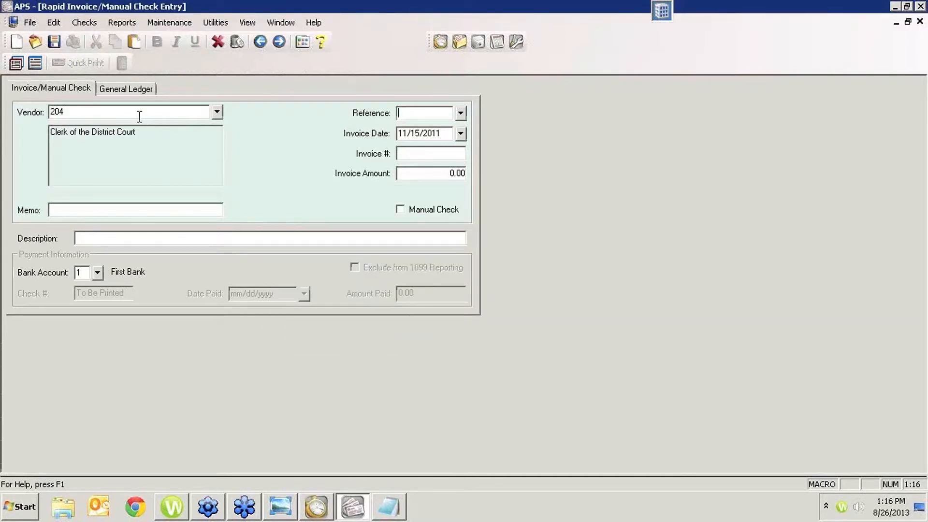
{"action": "key", "text": "Tab"}
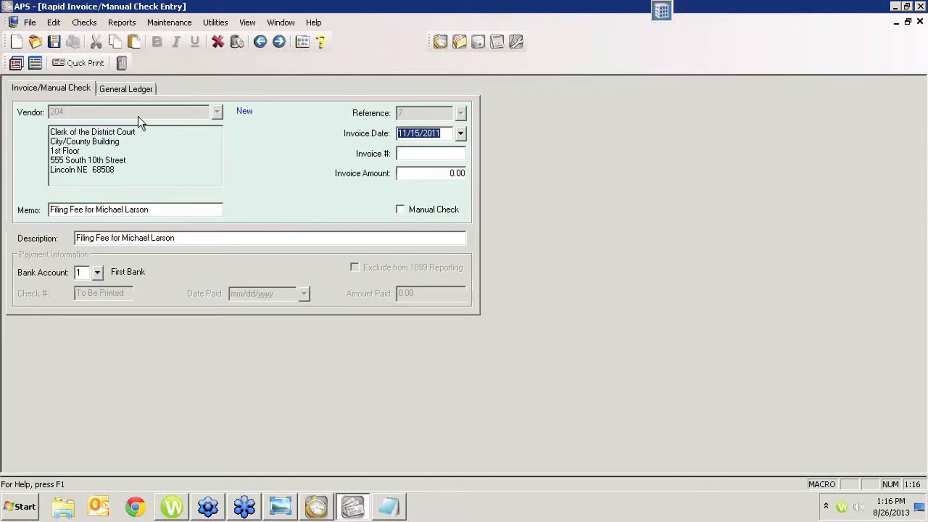
- Set the invoice amount to 100 and save its general ledger distribution to Client Cost Advances, continuing to client cost entry
{"action": "key", "text": "Tab"}
{"action": "key", "text": "Tab"}
{"action": "type", "text": "100"}
{"action": "key", "text": "Tab"}
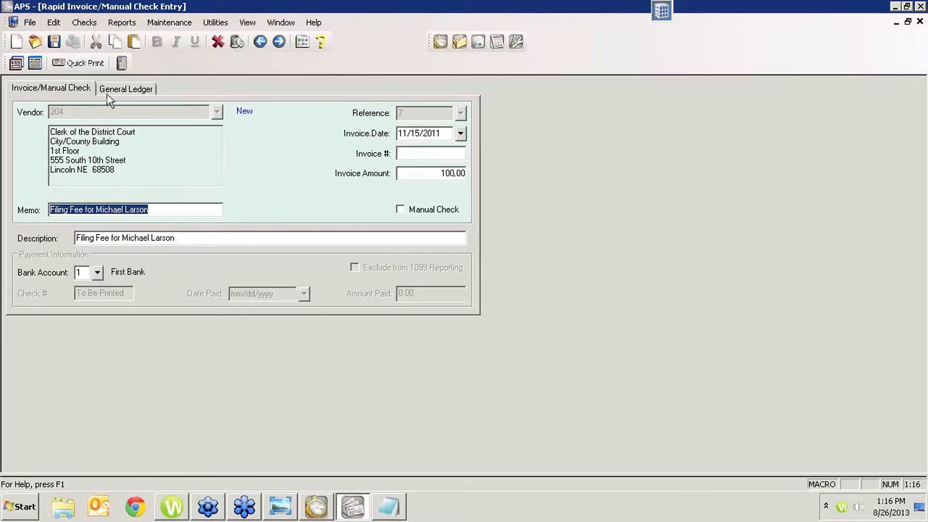
{"action": "left_click", "coordinate": [120, 91]}
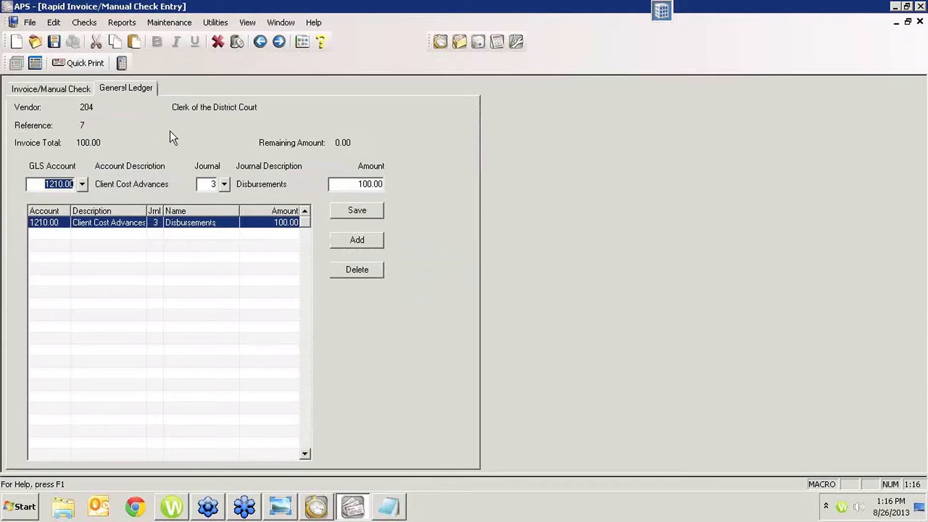
{"action": "left_click", "coordinate": [357, 210]}
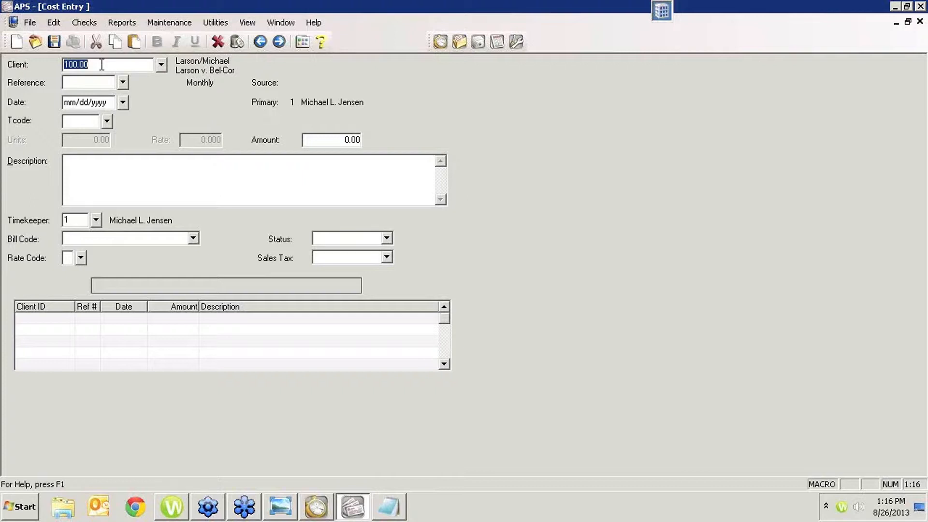
- Start a new cost for the preselected client, set its Tcode to 109, and apply the remaining invoice amount
{"action": "key", "text": "Tab"}
{"action": "key", "text": "Tab"}
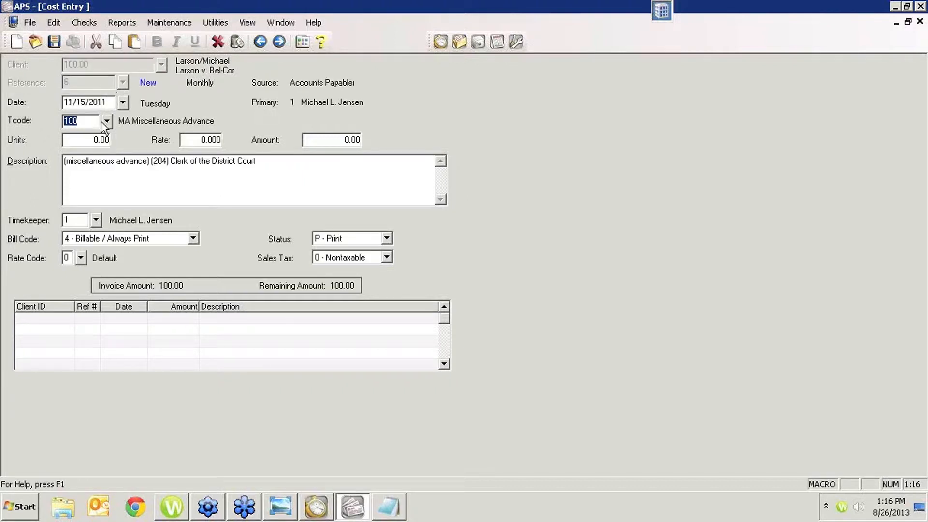
{"action": "type", "text": "109"}
{"action": "key", "text": "Tab"}
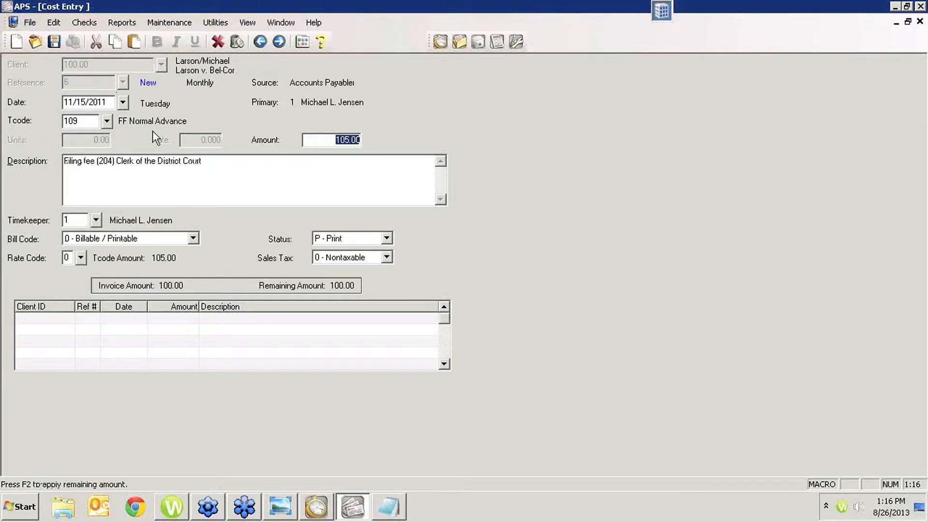
{"action": "key", "text": "F2"}
{"action": "key", "text": "Tab"}
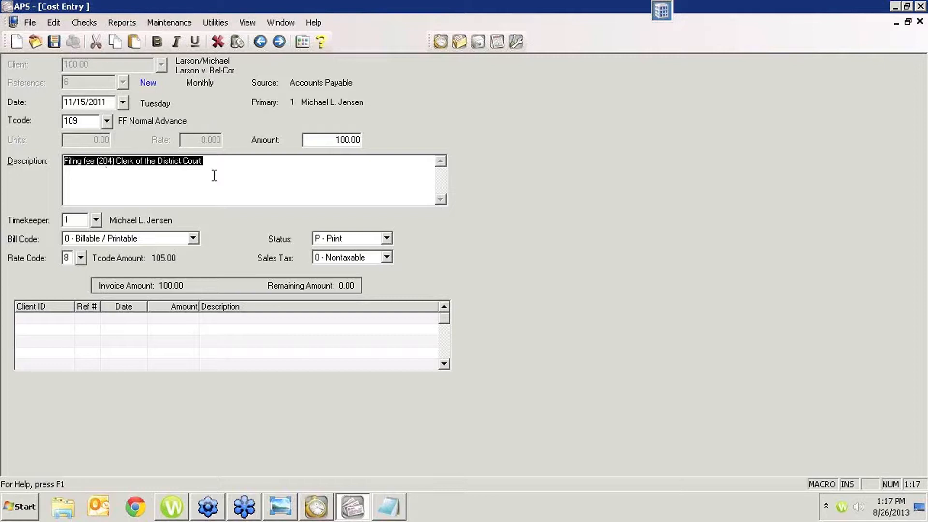
- Review the filing fee description, save the cost, and close cost entry
{"action": "left_click", "coordinate": [236, 171]}
{"action": "left_click_drag", "start_coordinate": [236, 171], "coordinate": [69, 155]}
{"action": "key", "text": "ctrl+s"}
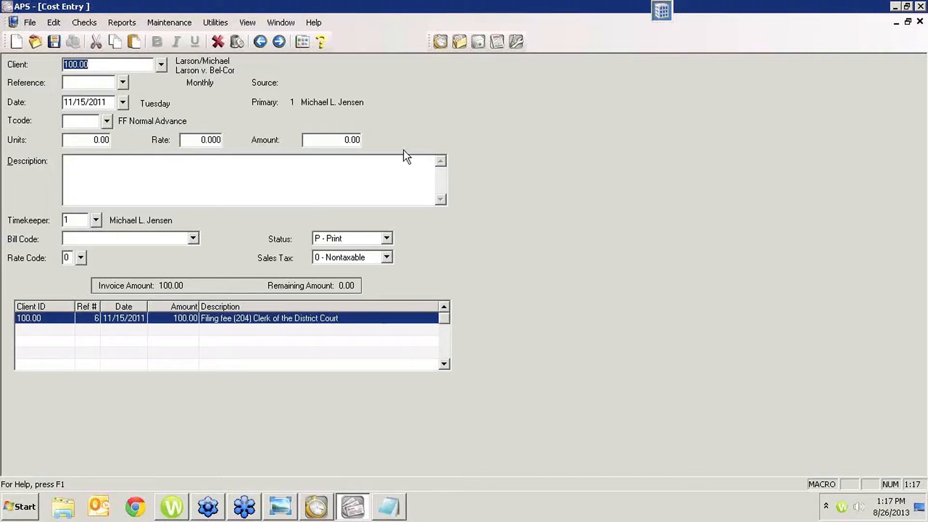
{"action": "key", "text": "Escape"}
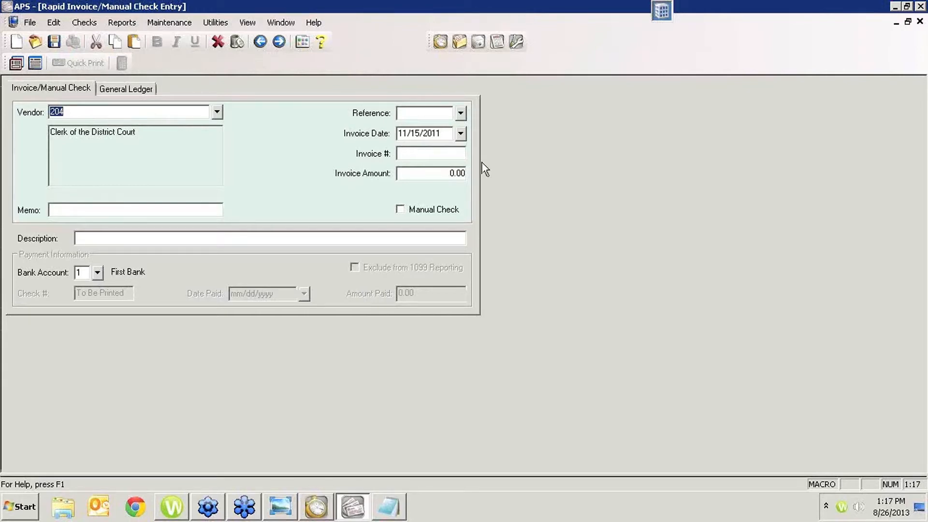
- Switch to Tabs3, leave statement generation, open the client's newest filing fee from Cost WIP to examine its source and description, and close it
{"action": "mouse_move", "coordinate": [316, 507]}
{"action": "left_click", "coordinate": [321, 479]}
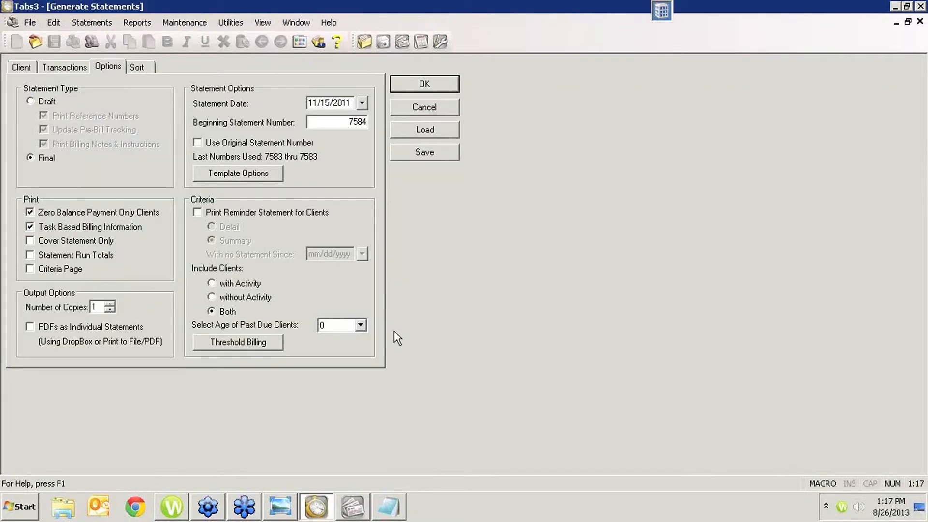
{"action": "left_click", "coordinate": [438, 115]}
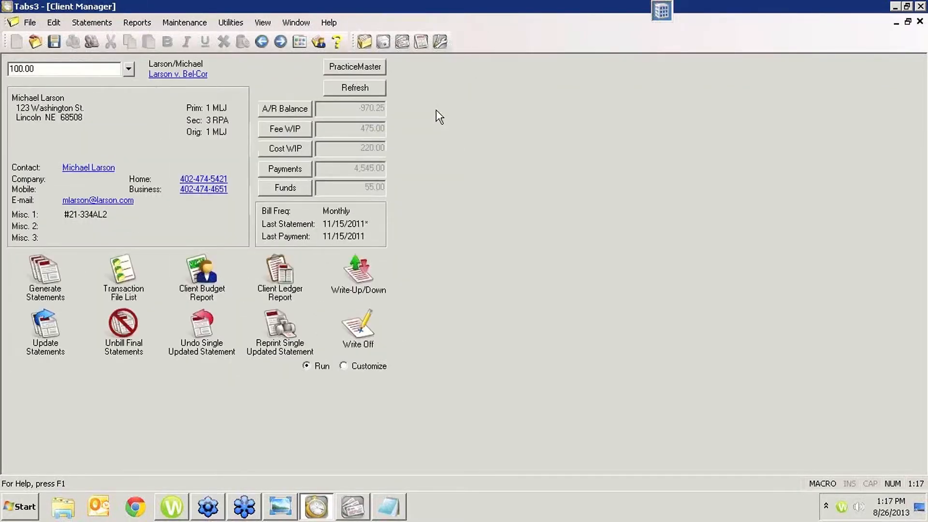
{"action": "left_click", "coordinate": [287, 150]}
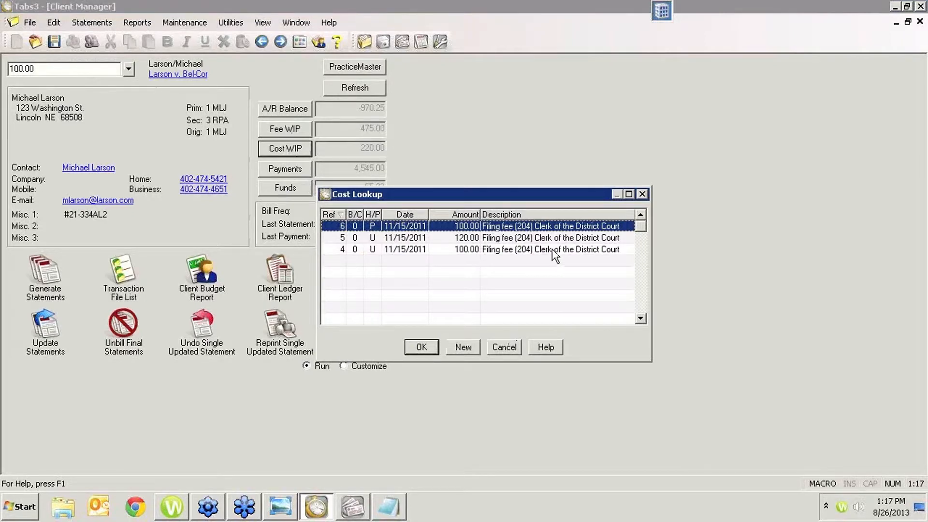
{"action": "double_click", "coordinate": [552, 228]}
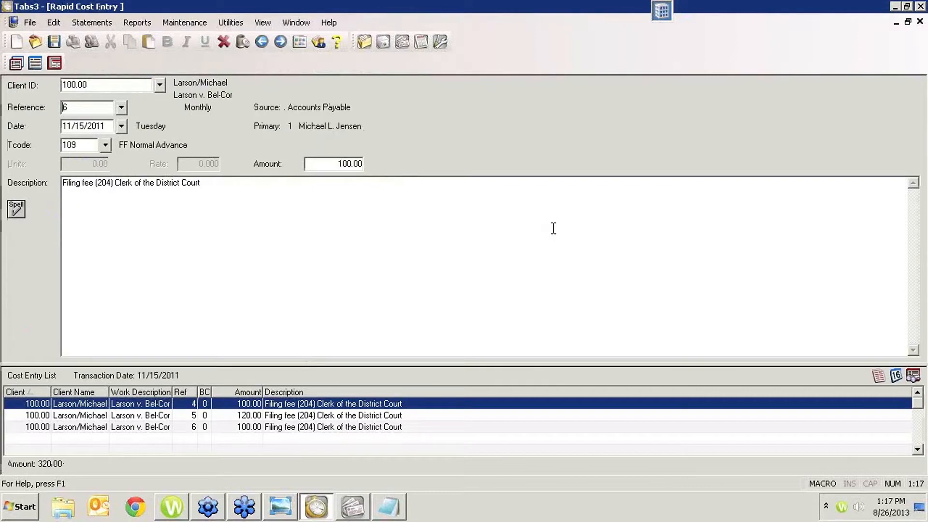
{"action": "left_click", "coordinate": [260, 233]}
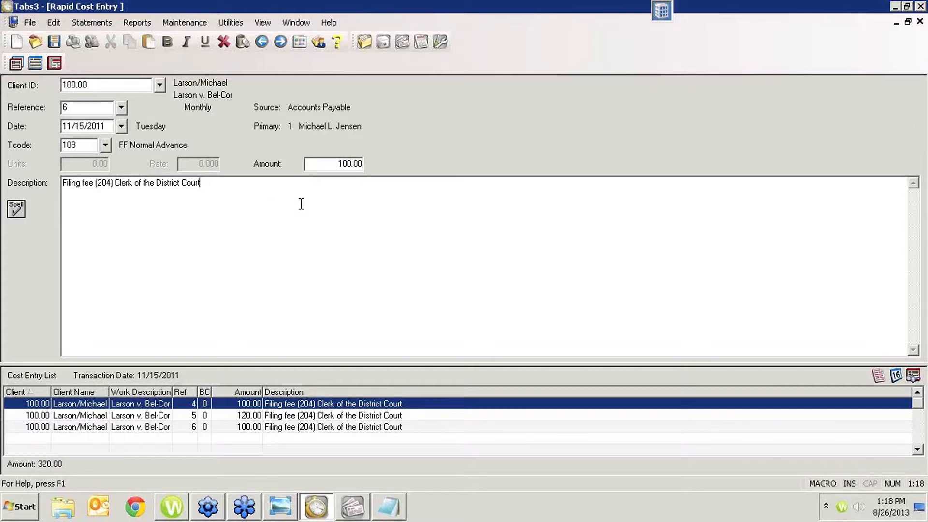
{"action": "left_click", "coordinate": [920, 22]}
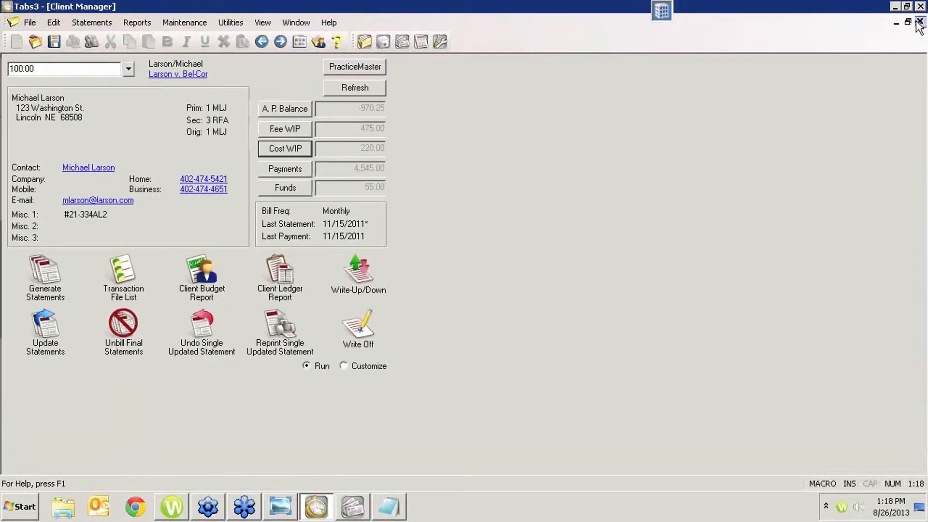
- Return to APS, look up the Clerk of the District Court invoice with reference 7, examine its linked client cost record, and close cost entry
{"action": "left_click", "coordinate": [354, 505]}
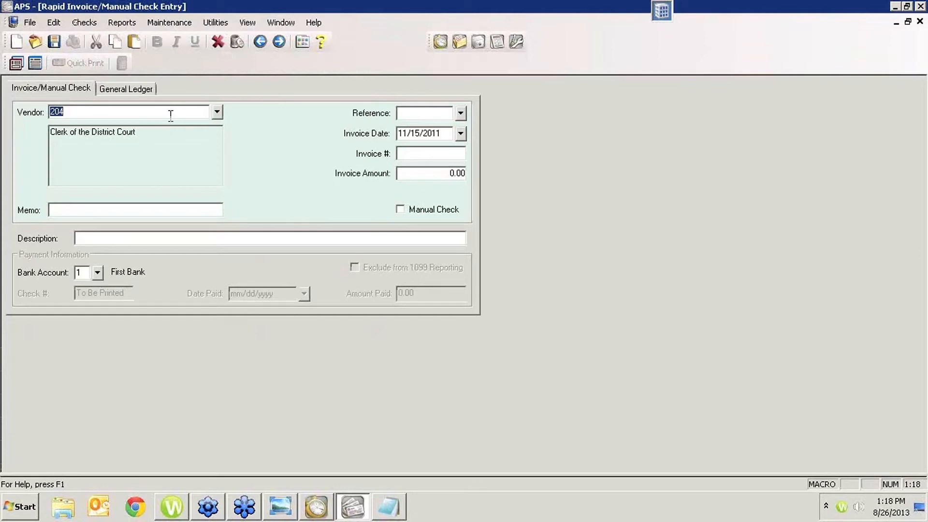
{"action": "key", "text": "Tab"}
{"action": "left_click", "coordinate": [461, 113]}
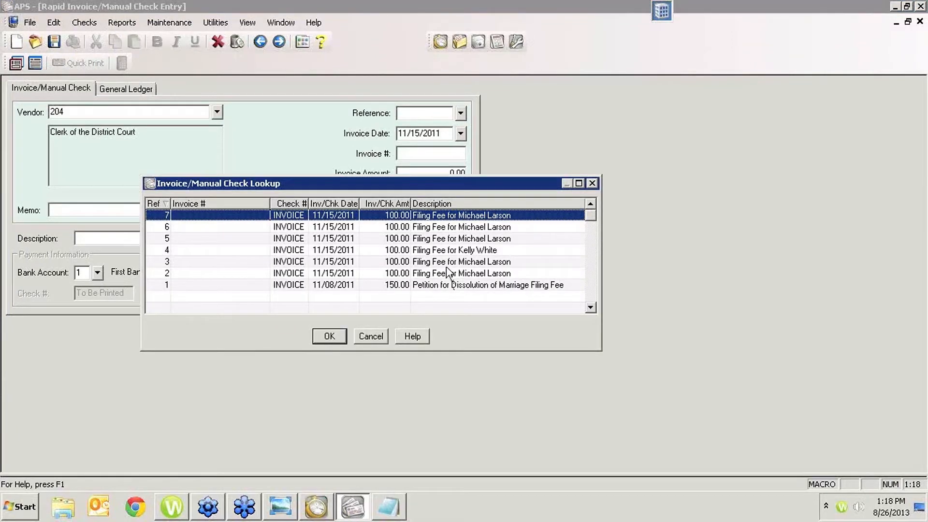
{"action": "double_click", "coordinate": [465, 218]}
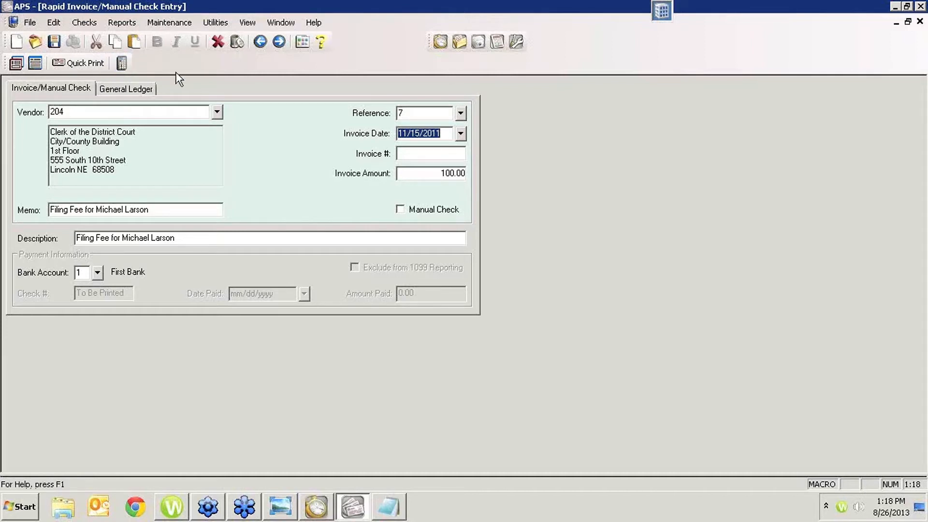
{"action": "left_click", "coordinate": [121, 62]}
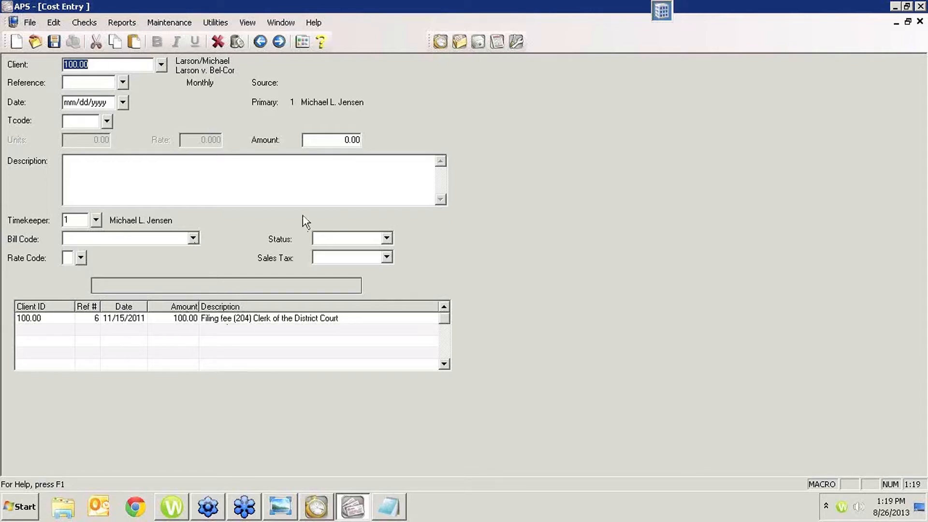
{"action": "left_click", "coordinate": [255, 320]}
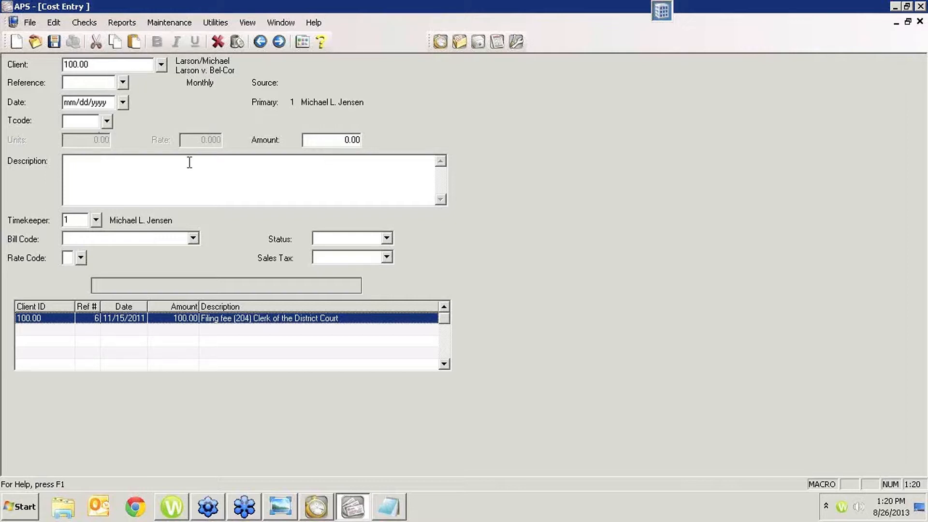
{"action": "double_click", "coordinate": [259, 317]}
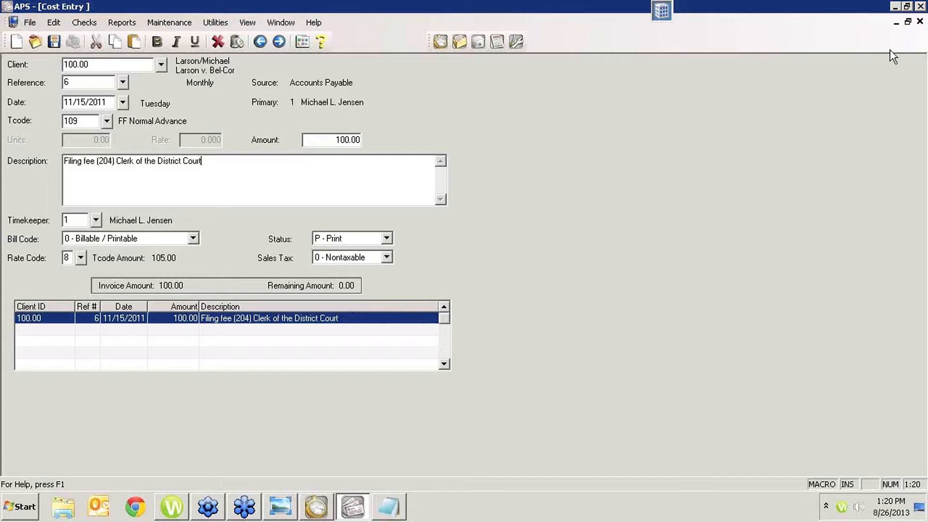
{"action": "left_click", "coordinate": [920, 22]}
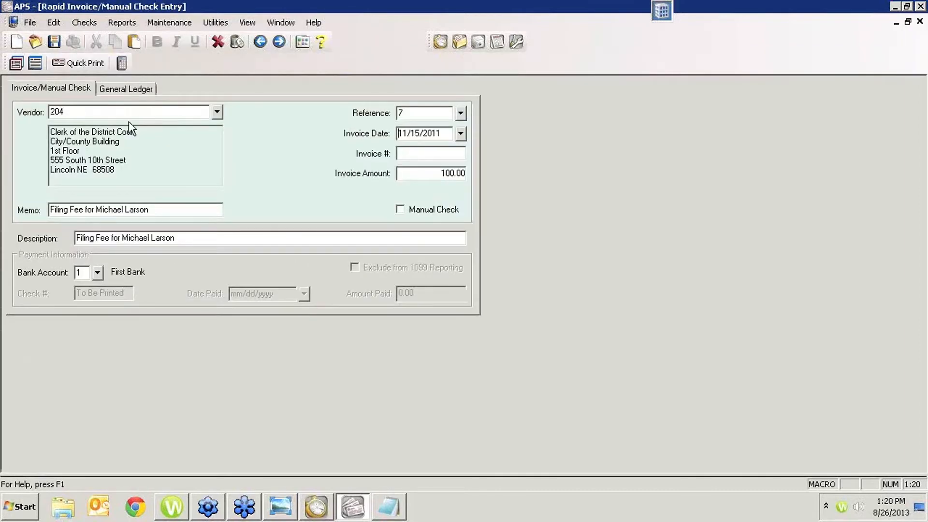
- Look up the Petition for Dissolution of Marriage Filing Fee invoice, try to edit its archived client cost, and close cost entry
{"action": "left_click", "coordinate": [461, 115]}
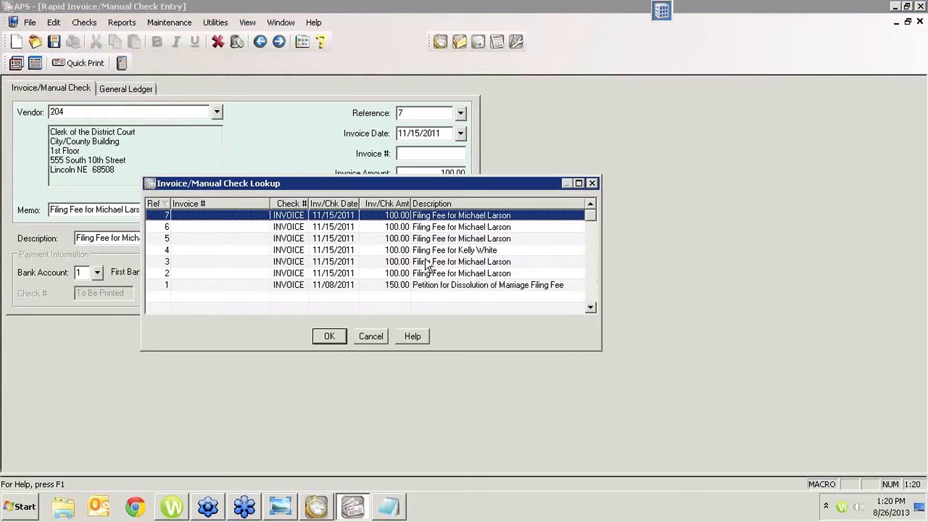
{"action": "double_click", "coordinate": [435, 280]}
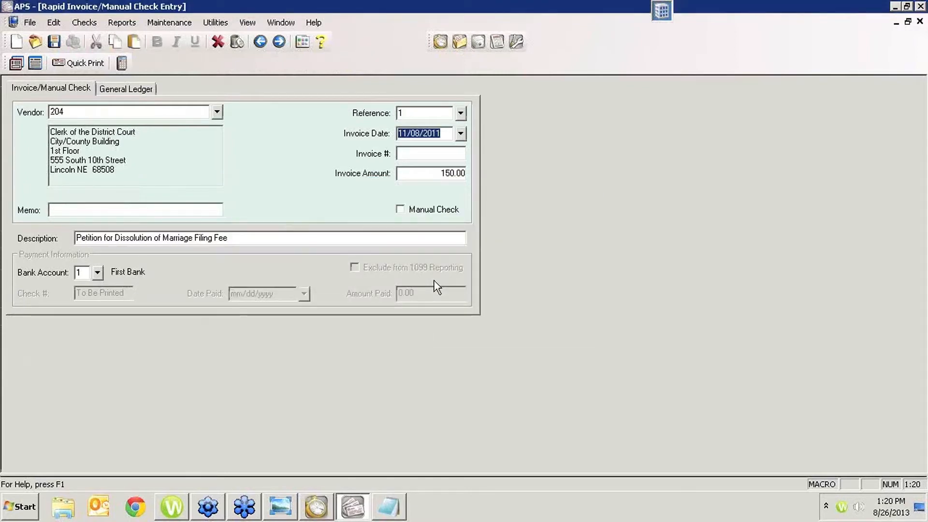
{"action": "left_click", "coordinate": [122, 63]}
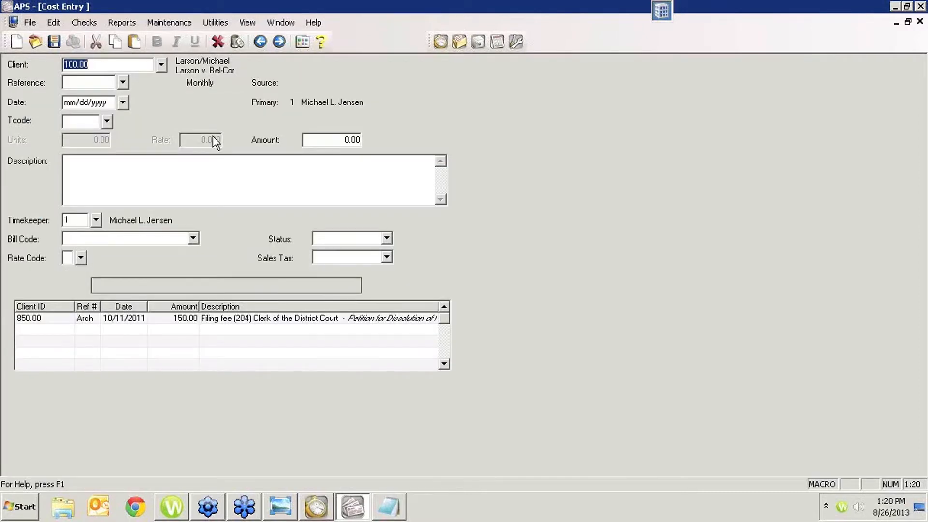
{"action": "left_click", "coordinate": [173, 318]}
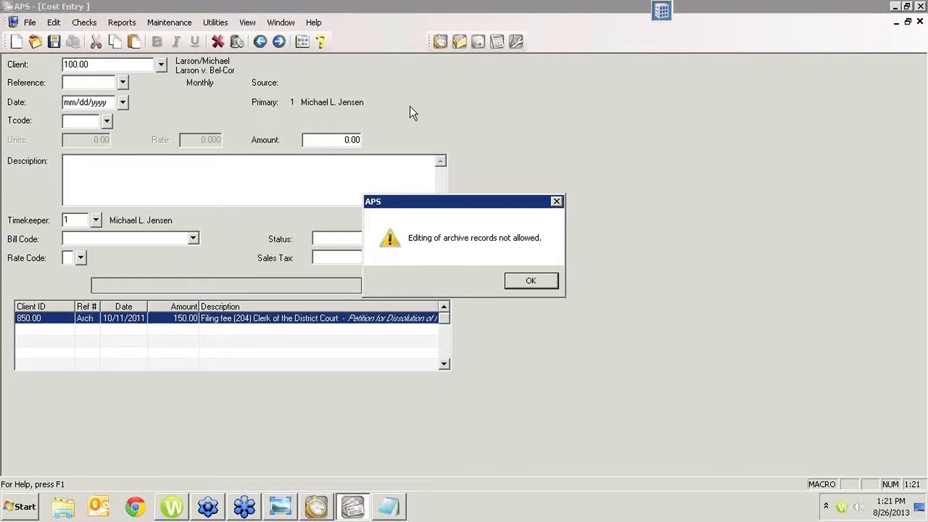
{"action": "left_click", "coordinate": [533, 281]}
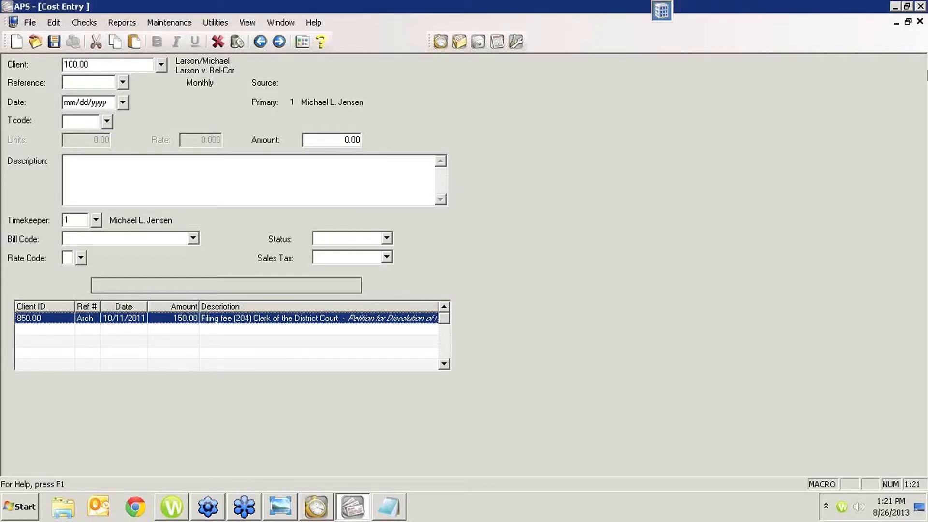
{"action": "left_click", "coordinate": [920, 22]}
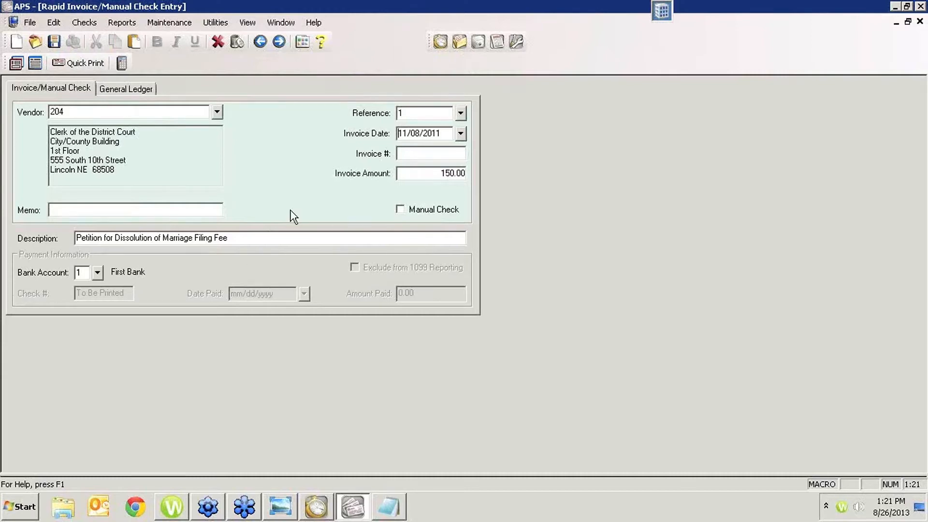
- Reopen cost entry from the Petition for Dissolution of Marriage Filing Fee invoice and try again to edit its archived client cost
{"action": "left_click", "coordinate": [92, 63]}
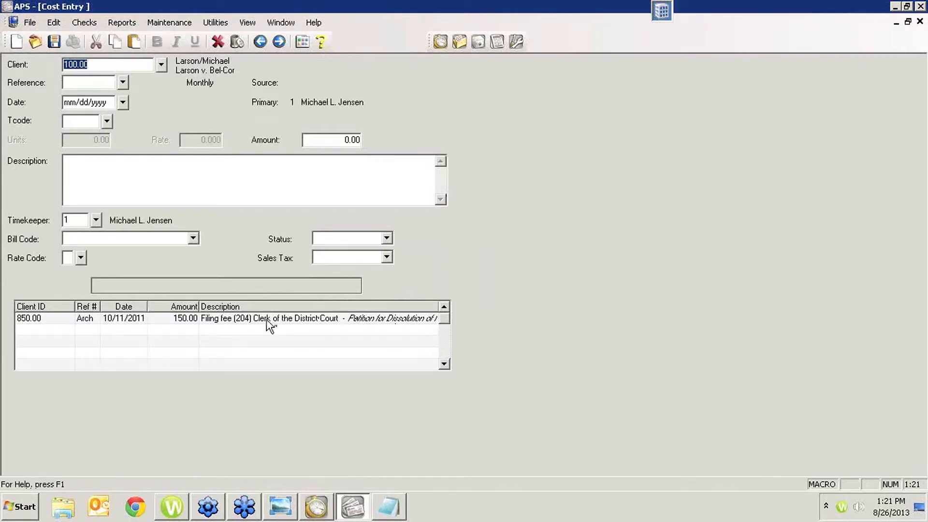
{"action": "double_click", "coordinate": [313, 318]}
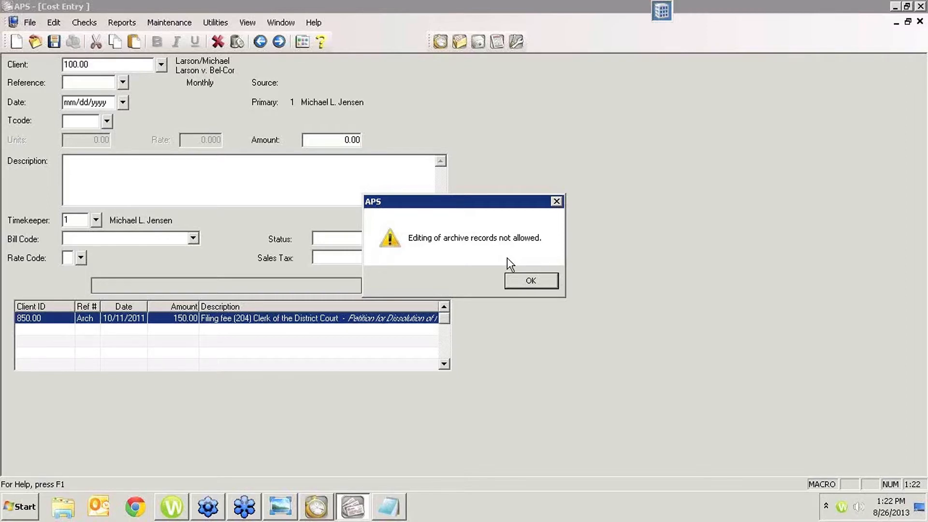
{"action": "left_click", "coordinate": [531, 281]}
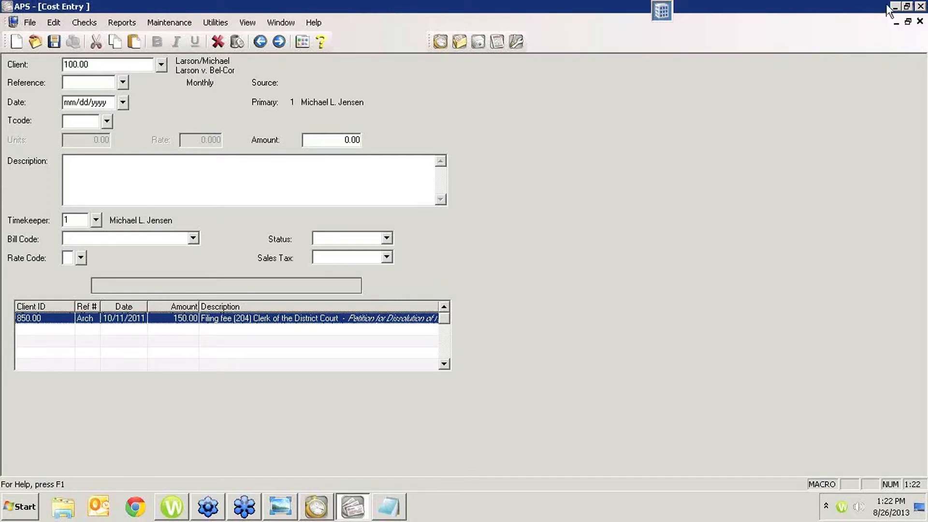
- Switch to Tabs3, open the client's information record from Client Manager, and bring up its Statement Options
{"action": "left_click", "coordinate": [327, 503]}
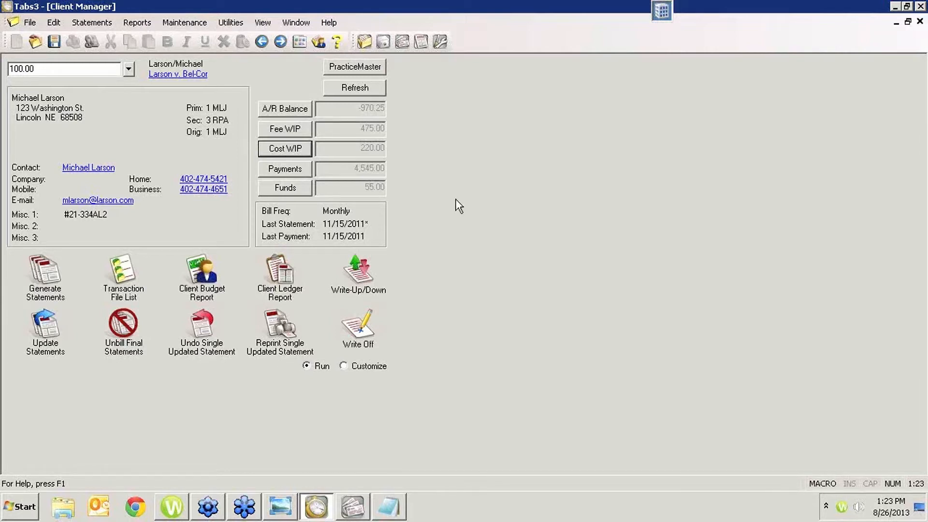
{"action": "left_click", "coordinate": [188, 76]}
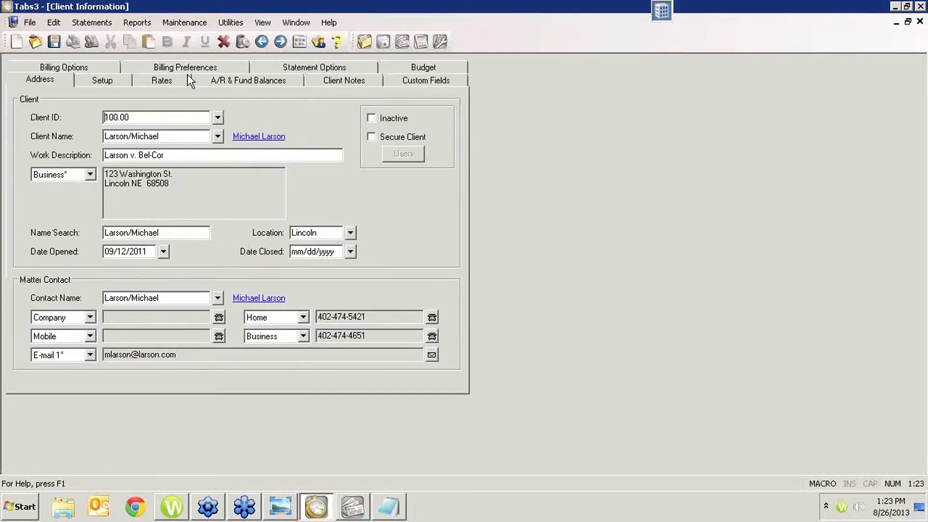
{"action": "left_click", "coordinate": [338, 79]}
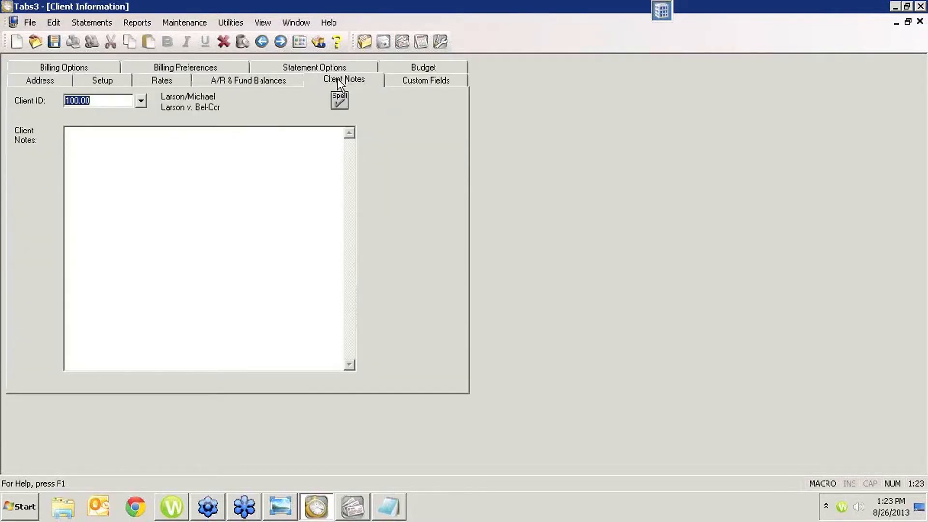
{"action": "left_click", "coordinate": [412, 80]}
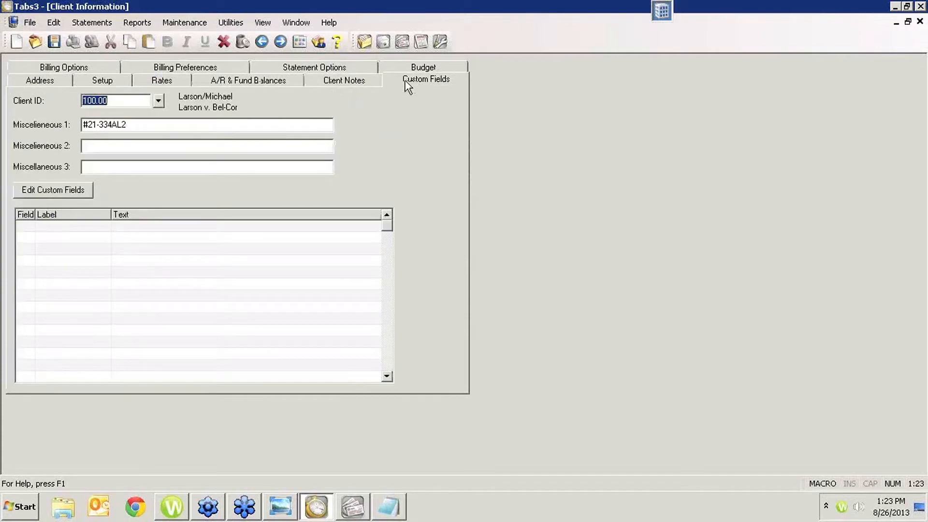
{"action": "left_click", "coordinate": [314, 67]}
- Check whether the Statement Comment attribute is available for text in the Beginning Statement Notes
{"action": "left_click", "coordinate": [170, 209]}
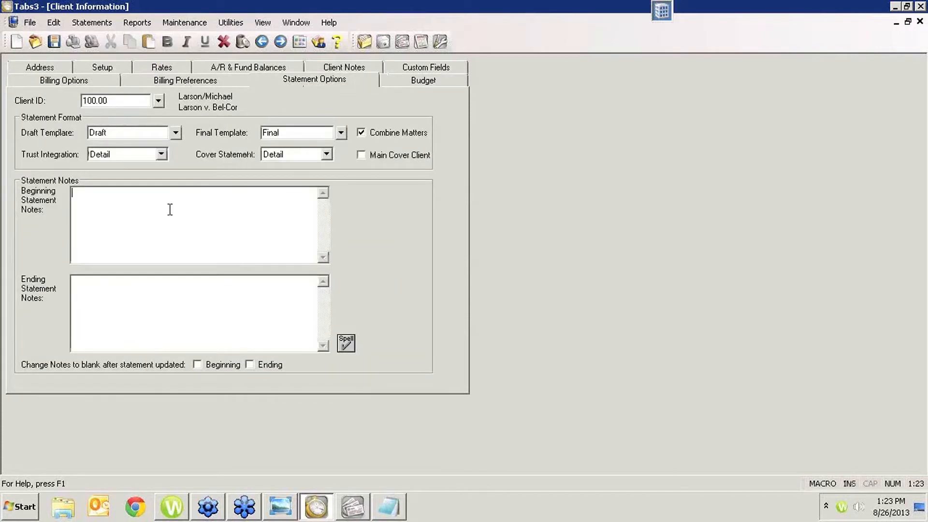
{"action": "right_click", "coordinate": [170, 209]}
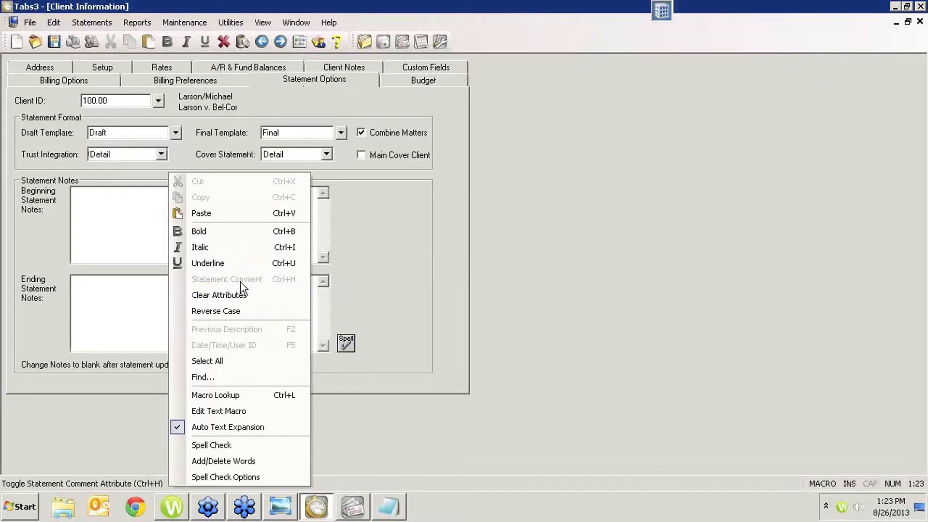
{"action": "left_click", "coordinate": [114, 218]}
{"action": "right_click", "coordinate": [118, 220]}
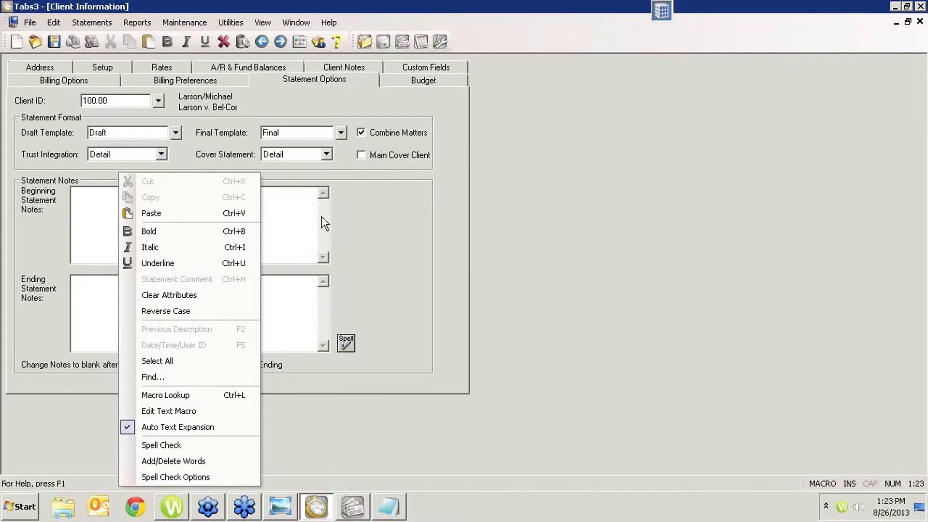
{"action": "left_click", "coordinate": [106, 213]}
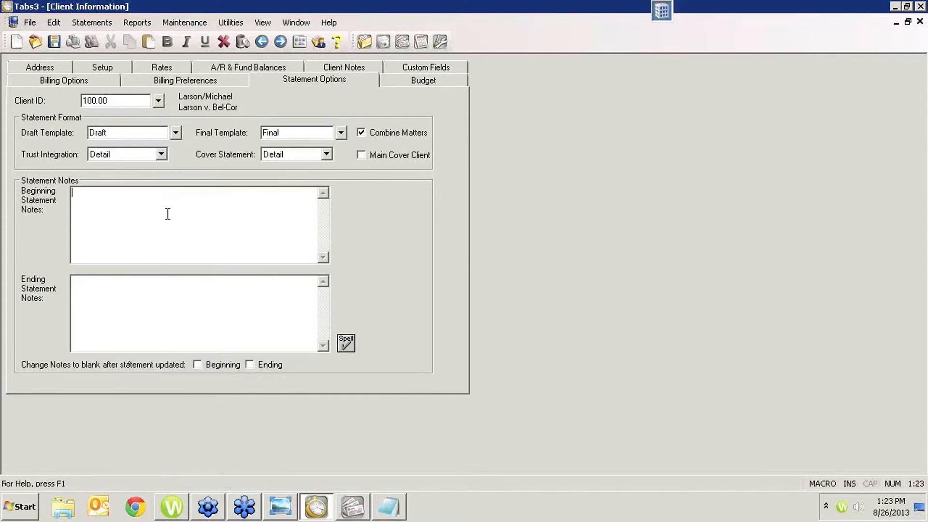
{"action": "right_click", "coordinate": [112, 220]}
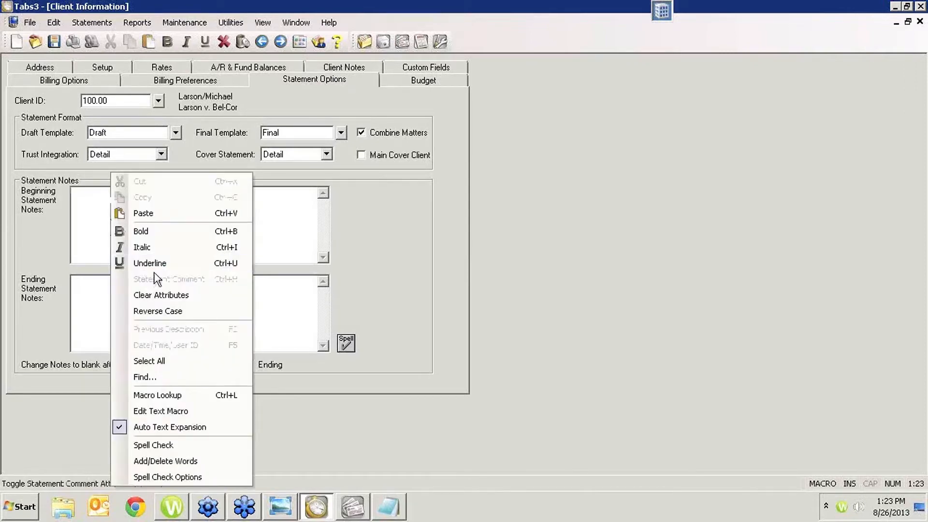
{"action": "left_click", "coordinate": [290, 229]}
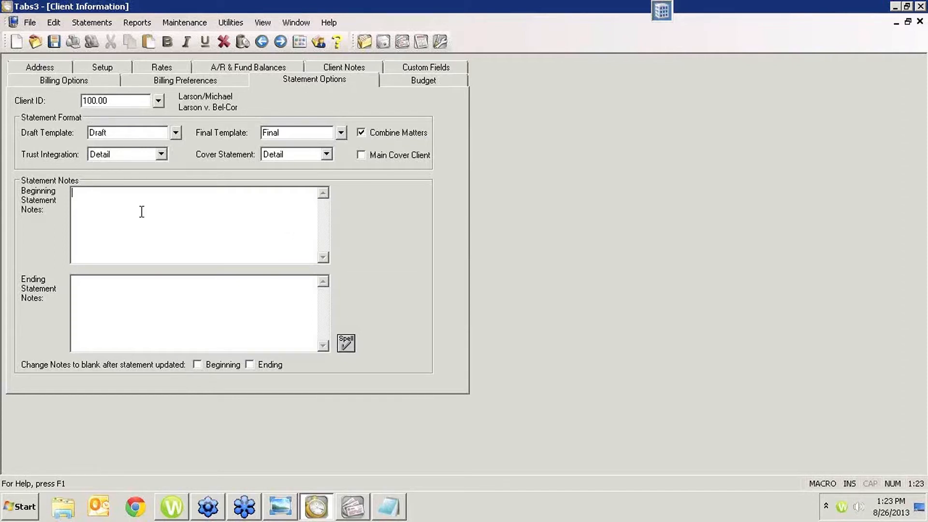
- Enter "This is a beginning statement note" as the Beginning Statement Notes, save the client, and return to Client Manager
{"action": "type", "text": "This is a beginning statement note"}
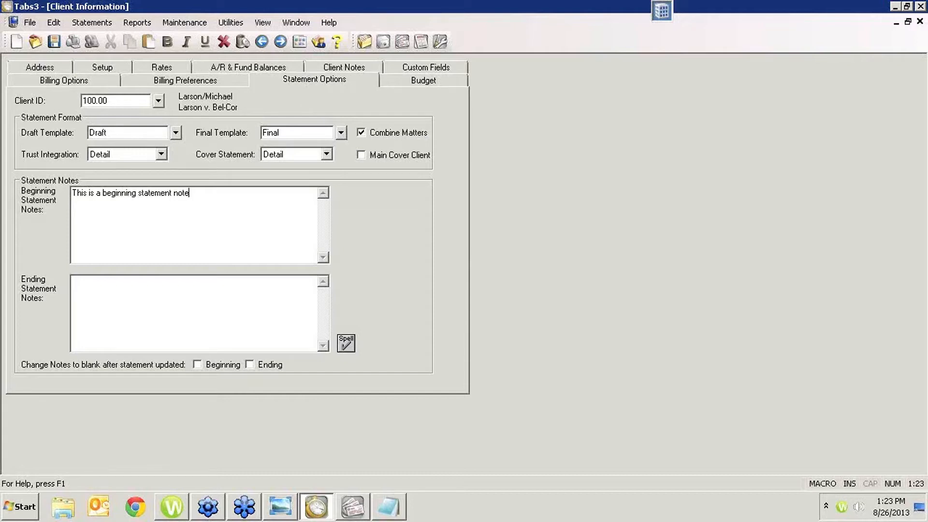
{"action": "key", "text": "ctrl+s"}
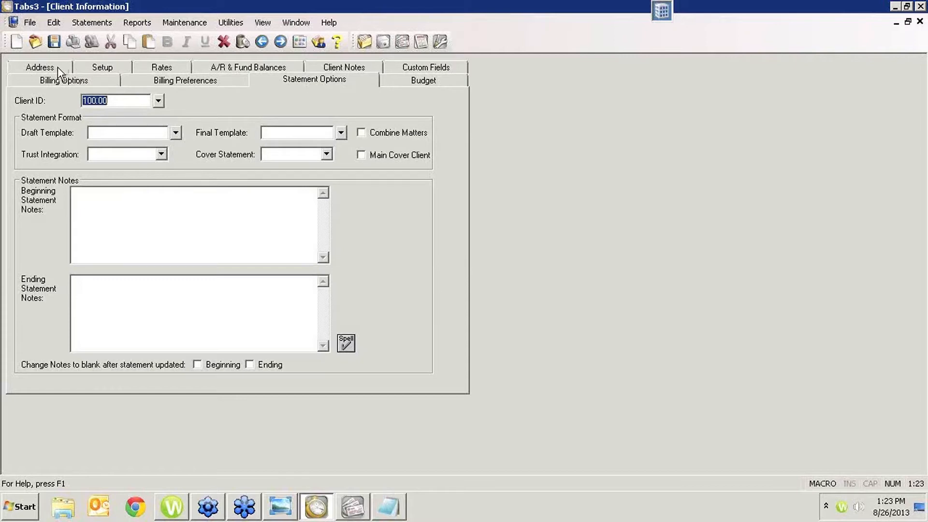
{"action": "key", "text": "Escape"}
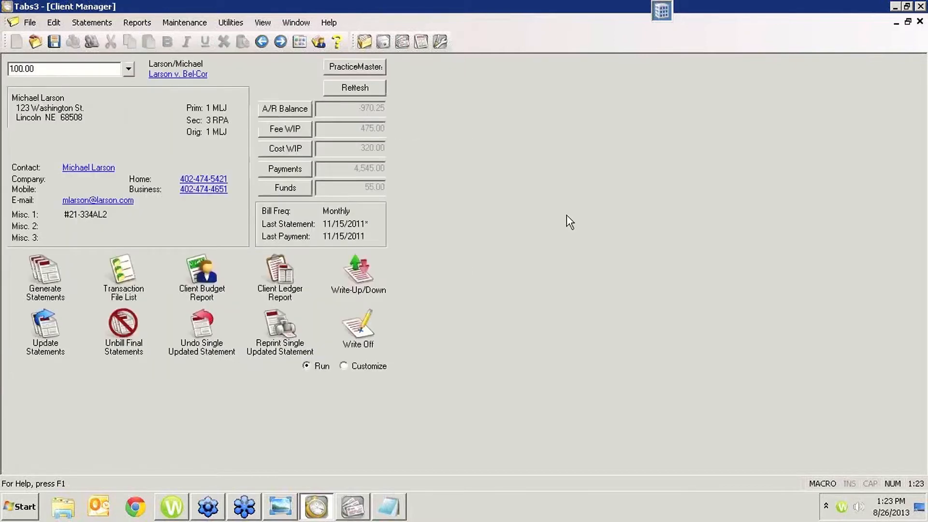
- Generate the client's draft statement on screen and examine how the beginning statement note prints above the previous balance
{"action": "left_click", "coordinate": [43, 289]}
{"action": "left_click", "coordinate": [496, 316]}
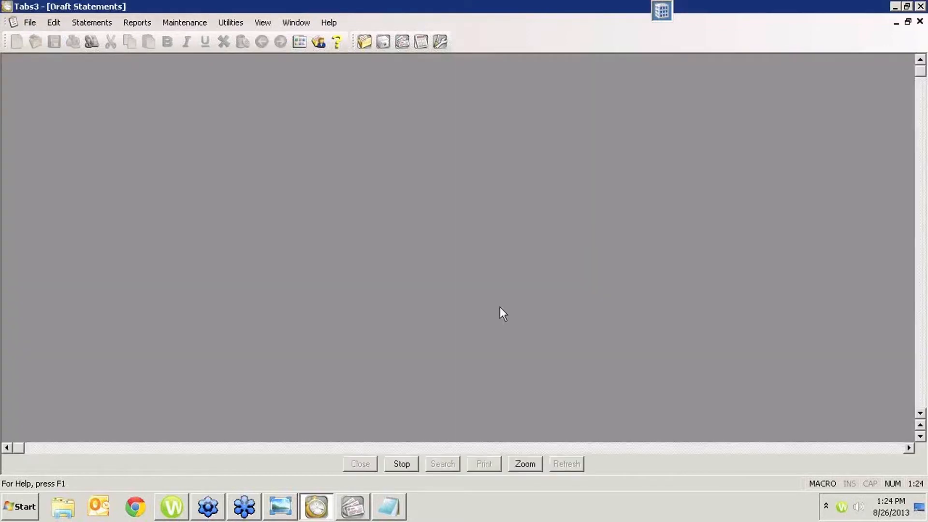
{"action": "scroll", "coordinate": [500, 308], "scroll_direction": "down", "scroll_amount": 10}
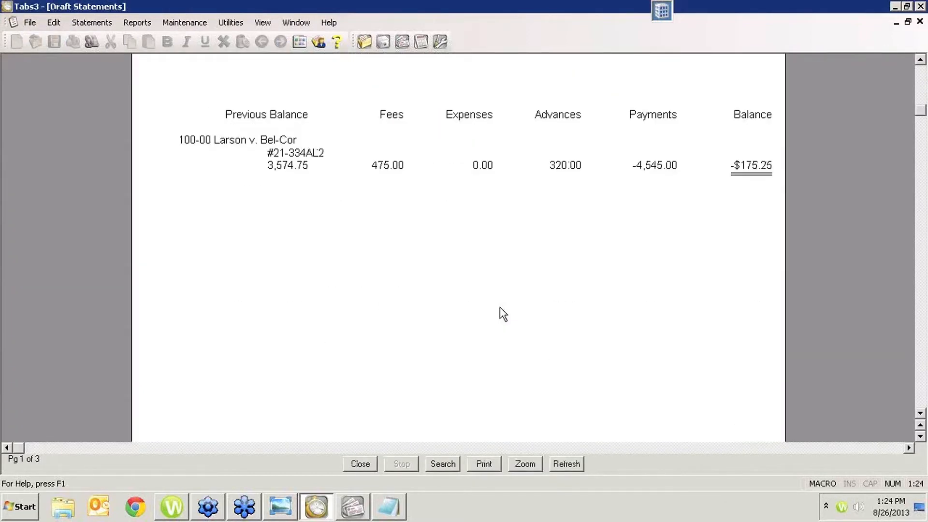
{"action": "scroll", "coordinate": [503, 314], "scroll_direction": "down", "scroll_amount": 3}
{"action": "scroll", "coordinate": [503, 314], "scroll_direction": "down", "scroll_amount": 5}
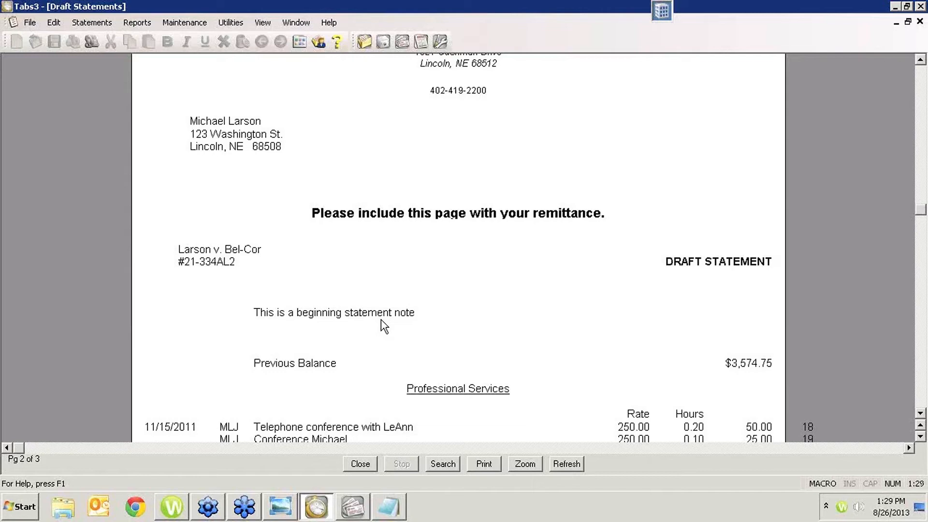
{"action": "left_click", "coordinate": [132, 514]}
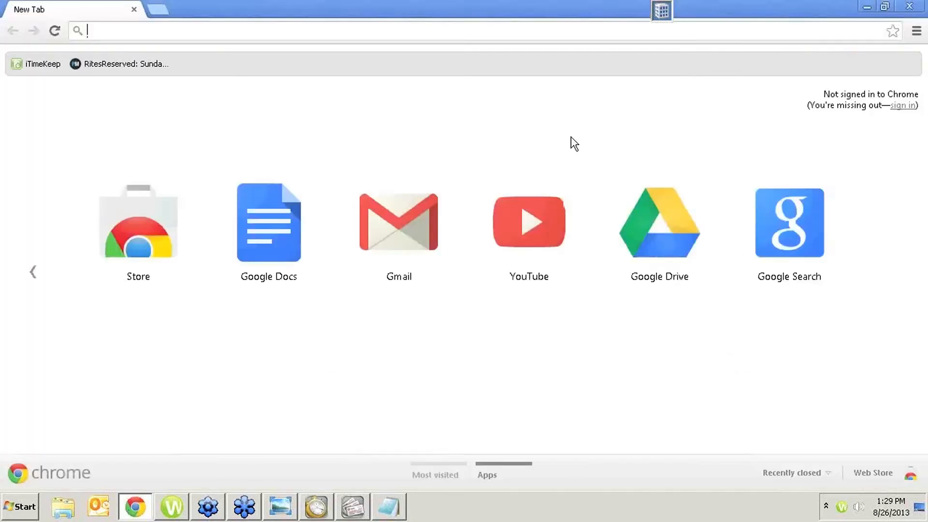
{"action": "type", "text": "www.attorneycomputersystems.com"}
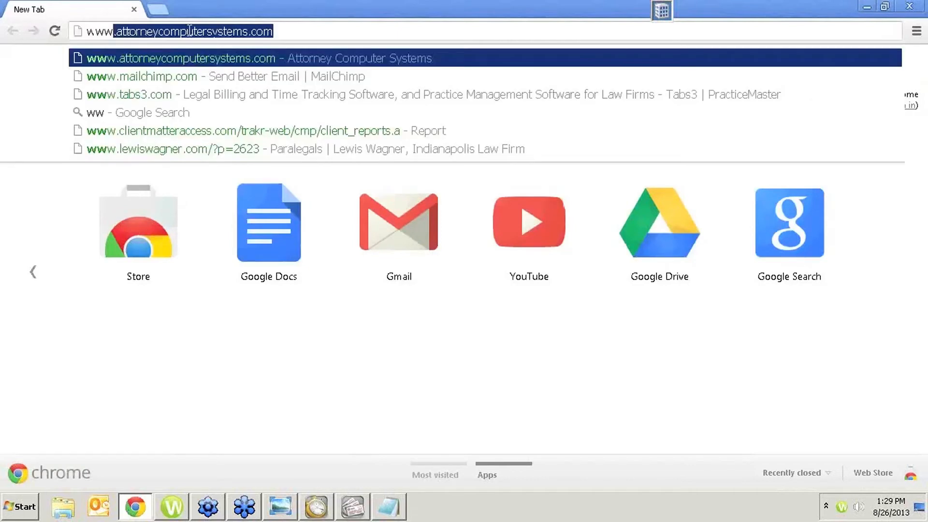
{"action": "key", "text": "Return"}
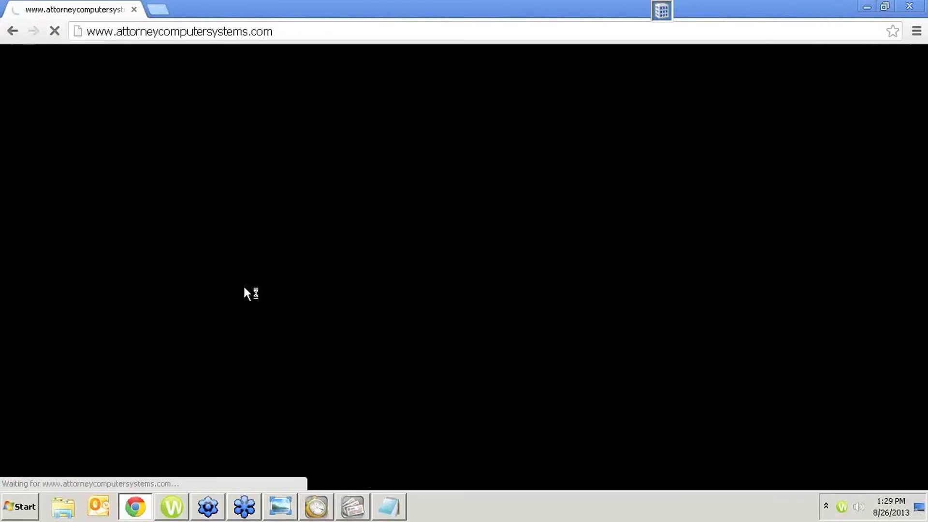
{"action": "scroll", "coordinate": [231, 309], "scroll_direction": "down", "scroll_amount": 5}
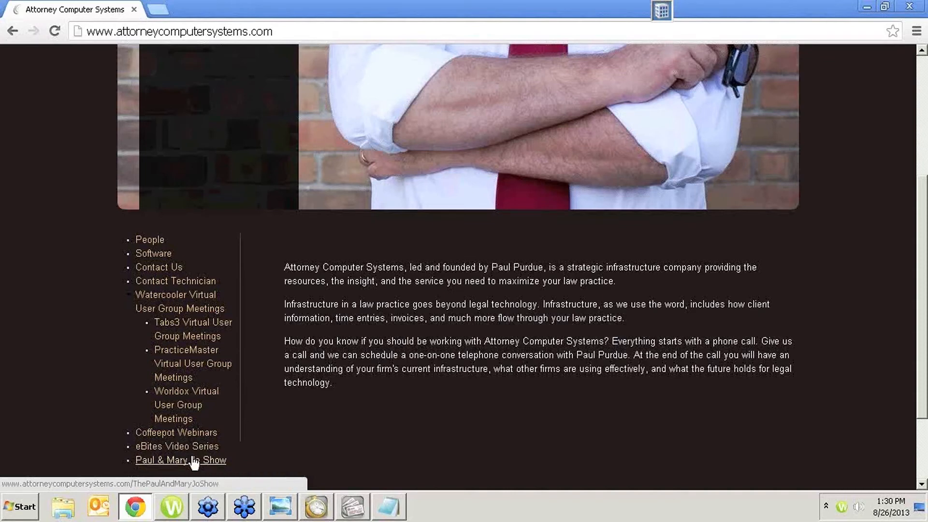
{"action": "left_click", "coordinate": [187, 333]}
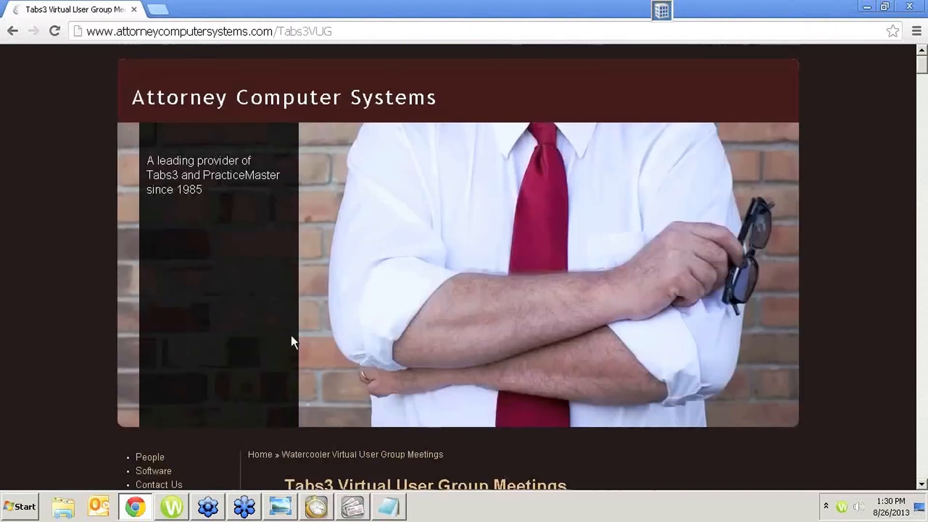
- Look through the Tabs3 Virtual User Group Meetings page, from the August 2013 session description down through the older recorded sessions
{"action": "scroll", "coordinate": [558, 237], "scroll_direction": "down", "scroll_amount": 9}
{"action": "scroll", "coordinate": [452, 162], "scroll_direction": "up", "scroll_amount": 4}
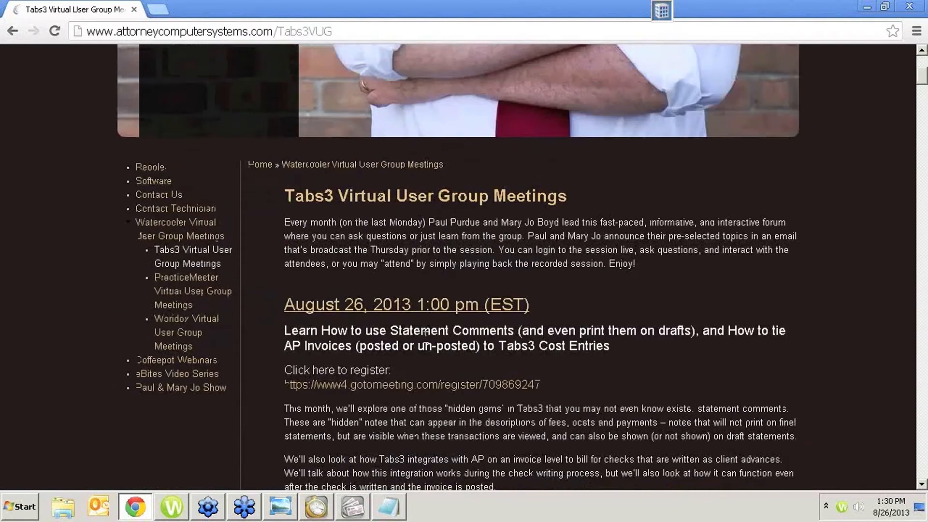
{"action": "scroll", "coordinate": [420, 358], "scroll_direction": "down", "scroll_amount": 2}
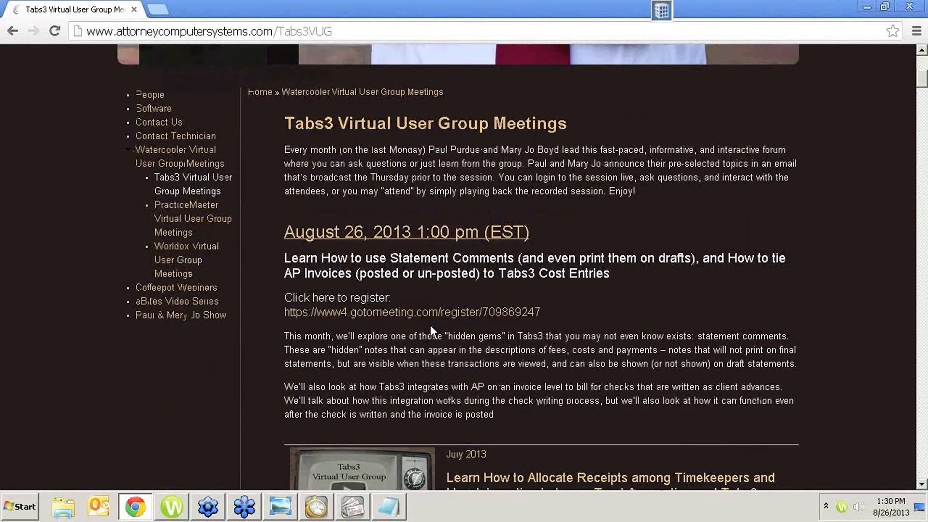
{"action": "scroll", "coordinate": [396, 372], "scroll_direction": "down", "scroll_amount": 6}
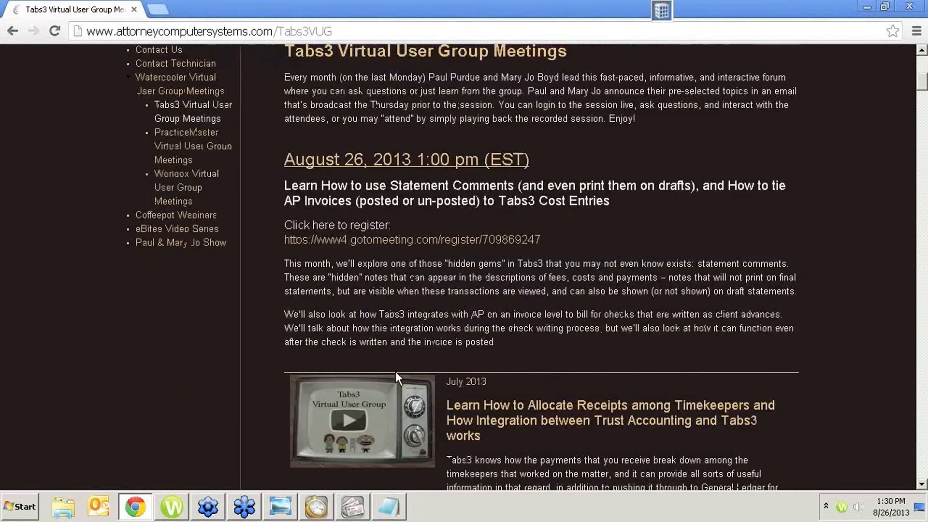
{"action": "scroll", "coordinate": [395, 377], "scroll_direction": "down", "scroll_amount": 12}
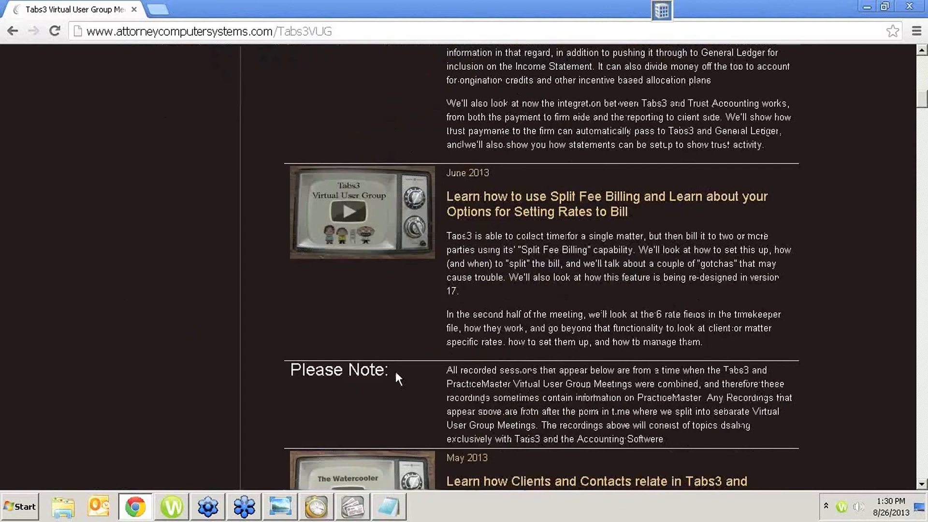
{"action": "scroll", "coordinate": [397, 374], "scroll_direction": "down", "scroll_amount": 15}
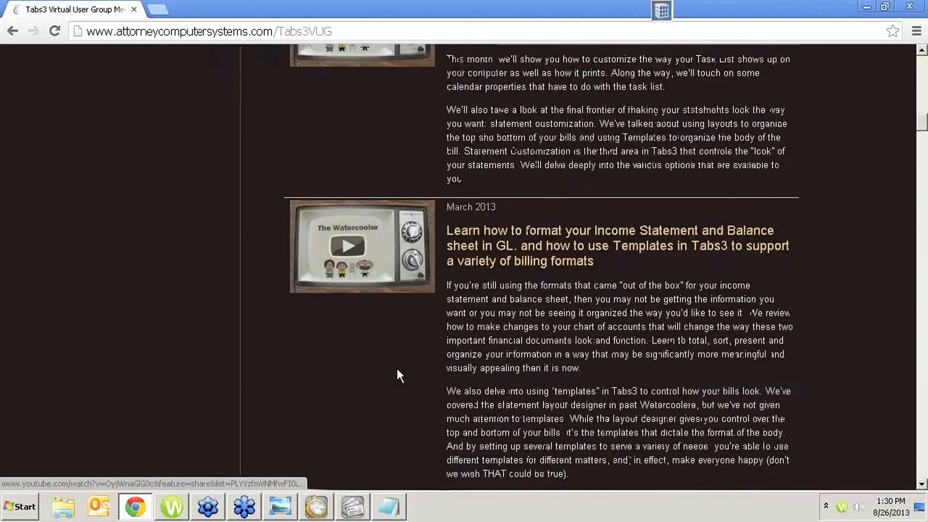
{"action": "scroll", "coordinate": [398, 373], "scroll_direction": "down", "scroll_amount": 14}
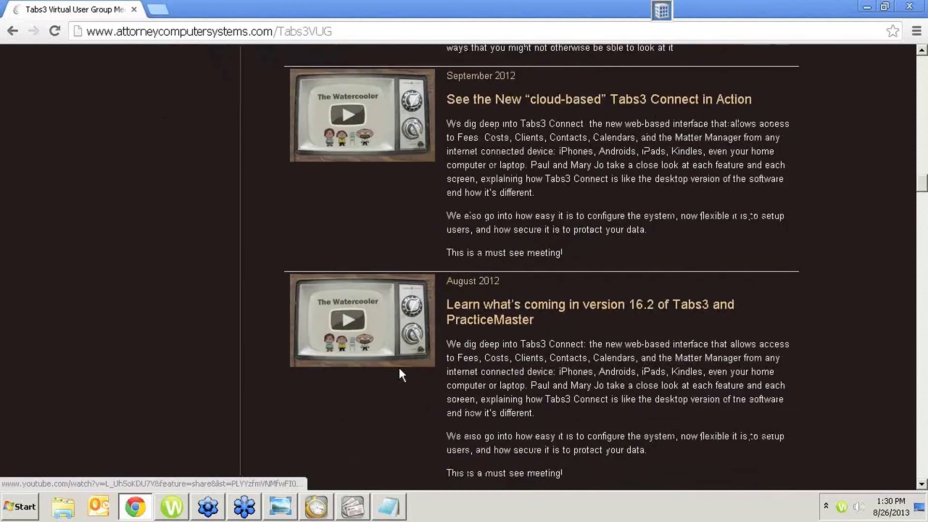
{"action": "scroll", "coordinate": [399, 373], "scroll_direction": "down", "scroll_amount": 11}
{"action": "scroll", "coordinate": [401, 373], "scroll_direction": "down", "scroll_amount": 15}
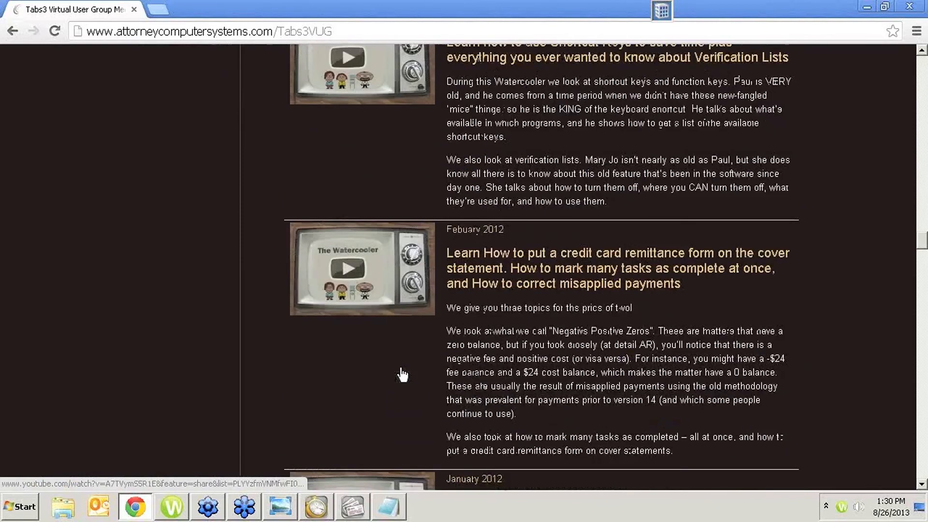
{"action": "scroll", "coordinate": [405, 368], "scroll_direction": "down", "scroll_amount": 3}
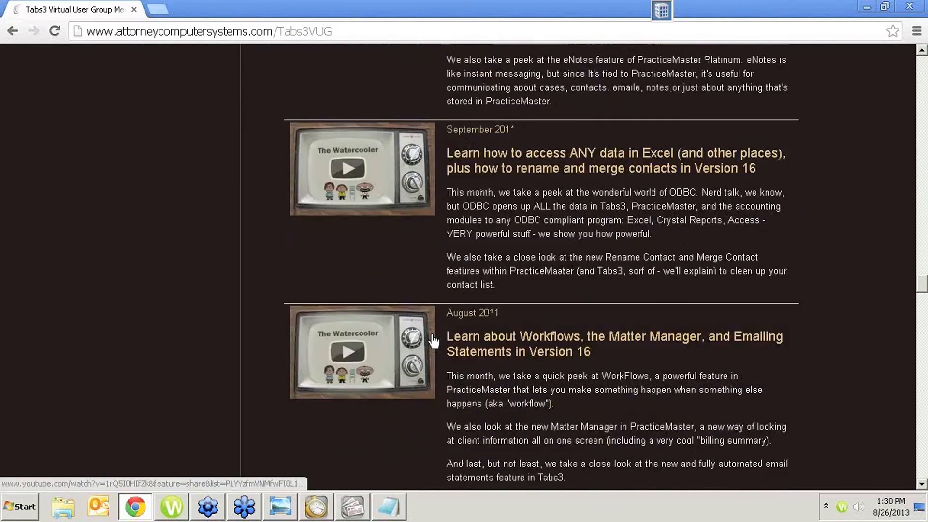
{"action": "scroll", "coordinate": [434, 341], "scroll_direction": "down", "scroll_amount": 1}
{"action": "scroll", "coordinate": [432, 338], "scroll_direction": "down", "scroll_amount": 6}
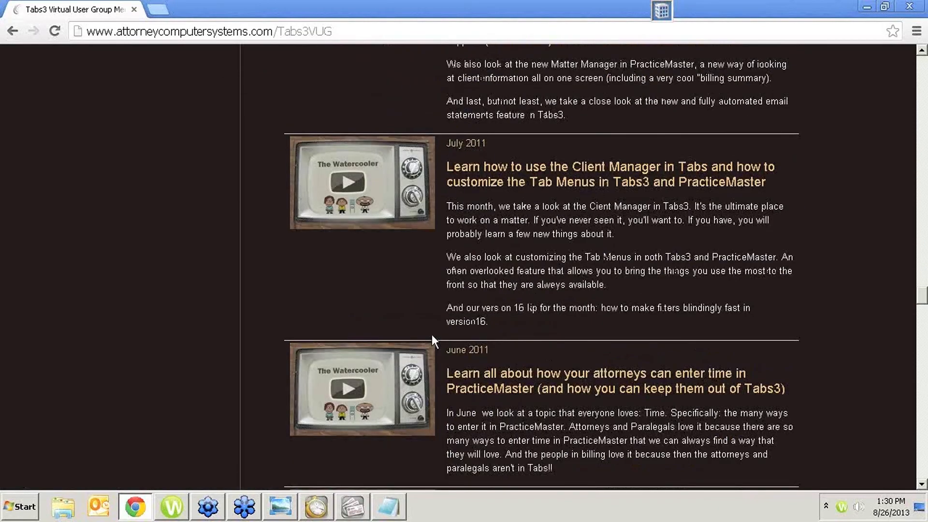
{"action": "scroll", "coordinate": [435, 336], "scroll_direction": "down", "scroll_amount": 7}
{"action": "scroll", "coordinate": [440, 337], "scroll_direction": "down", "scroll_amount": 9}
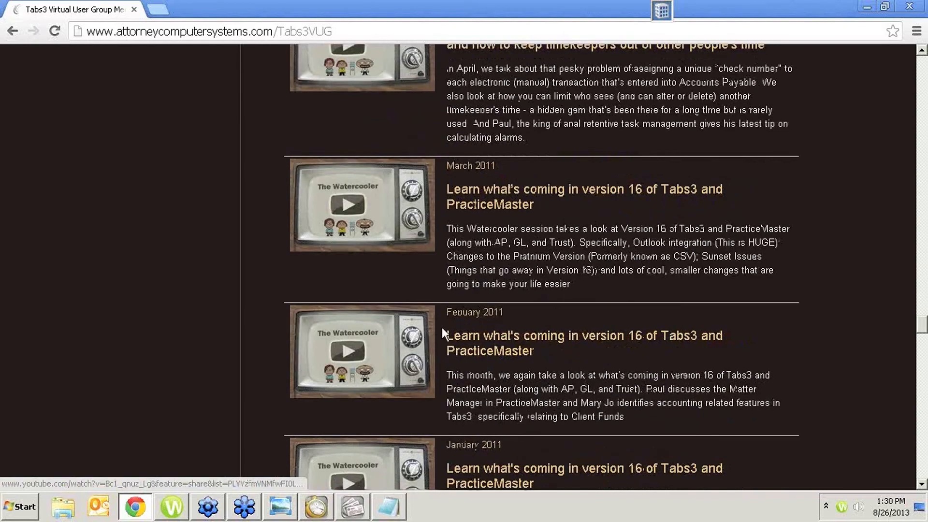
{"action": "scroll", "coordinate": [482, 346], "scroll_direction": "down", "scroll_amount": 20}
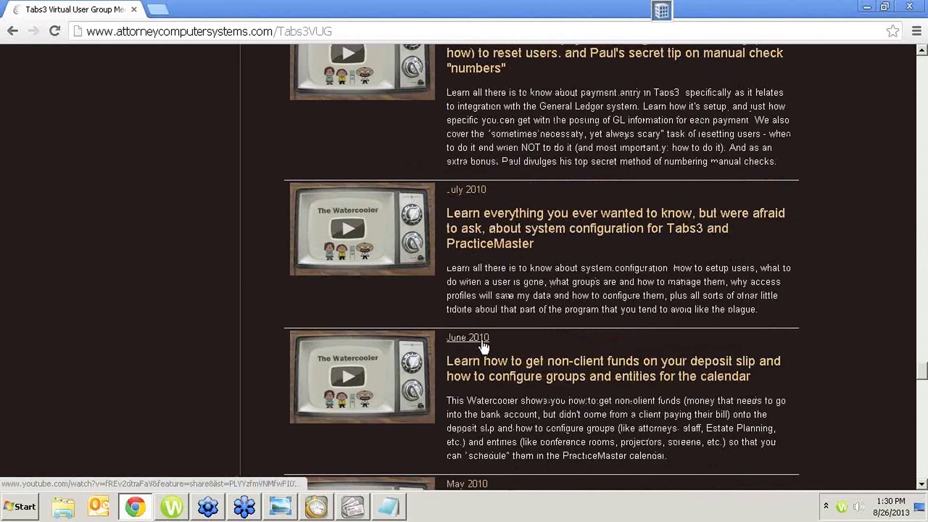
{"action": "scroll", "coordinate": [483, 345], "scroll_direction": "down", "scroll_amount": 3}
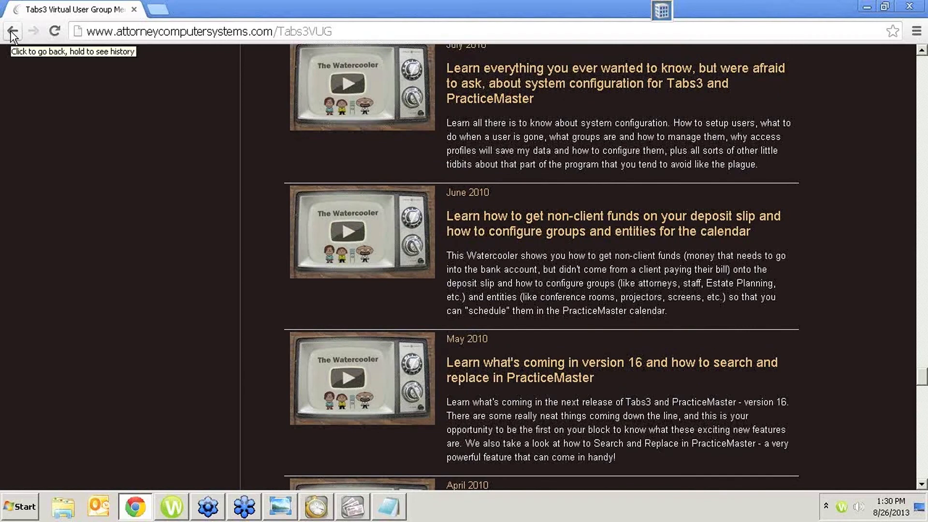